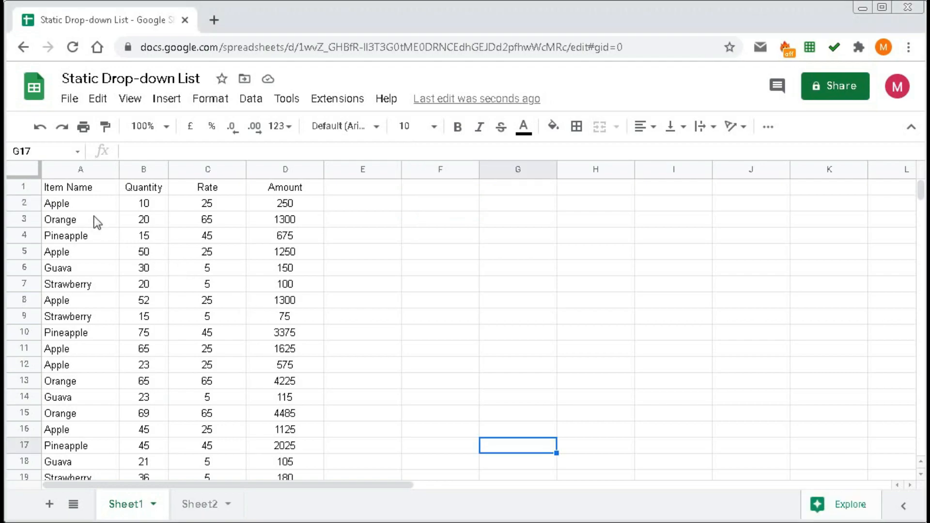
# Define a named range called Item_Name for the item names in Sheet1!A2:A19
pyautogui.moveTo(75, 191); pyautogui.dragTo(285, 462)
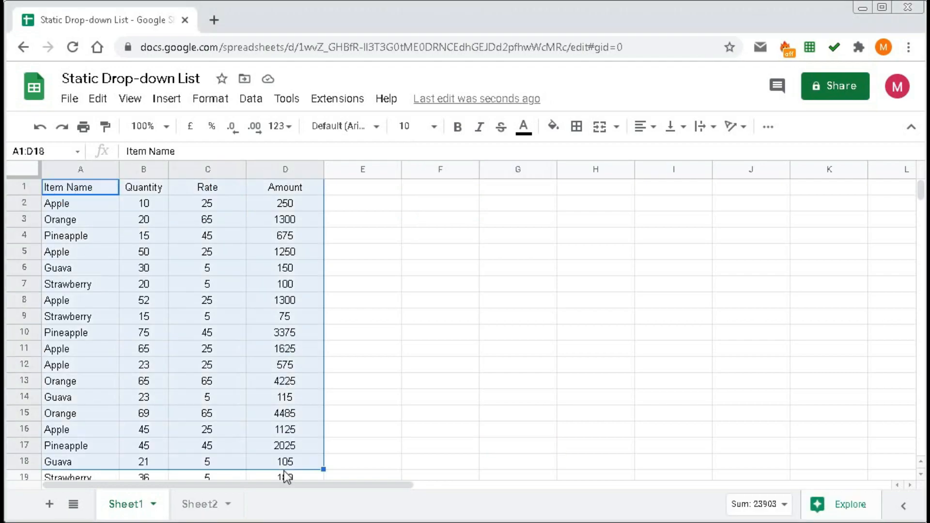
pyautogui.moveTo(83, 202); pyautogui.dragTo(78, 391)
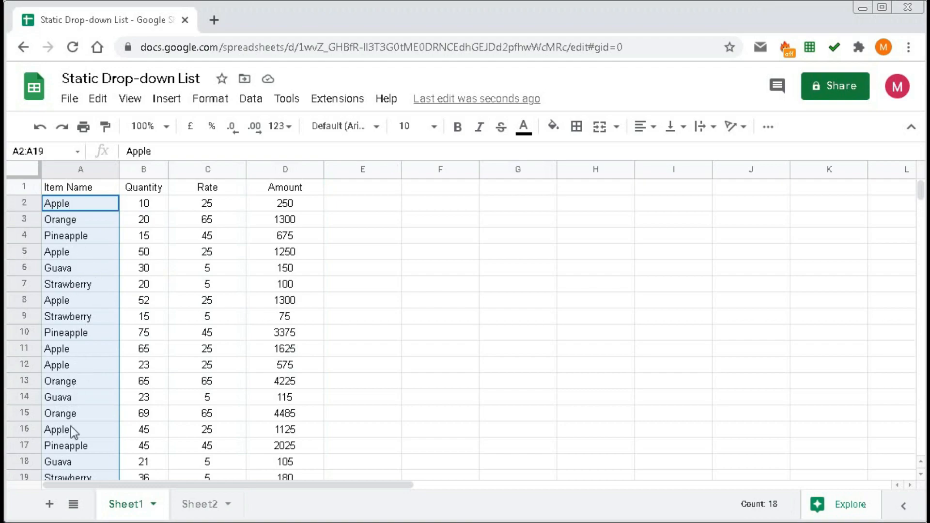
pyautogui.click(250, 99)
pyautogui.click(288, 240)
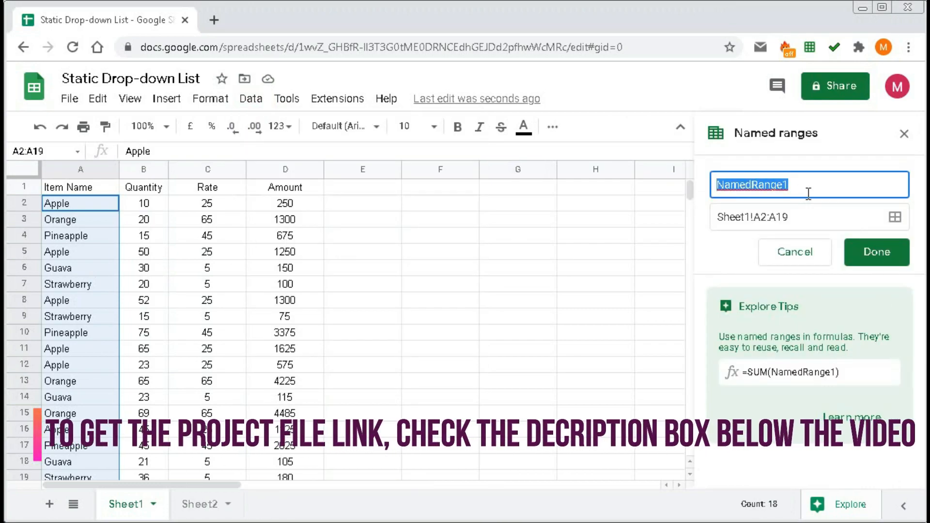
pyautogui.write('Item')
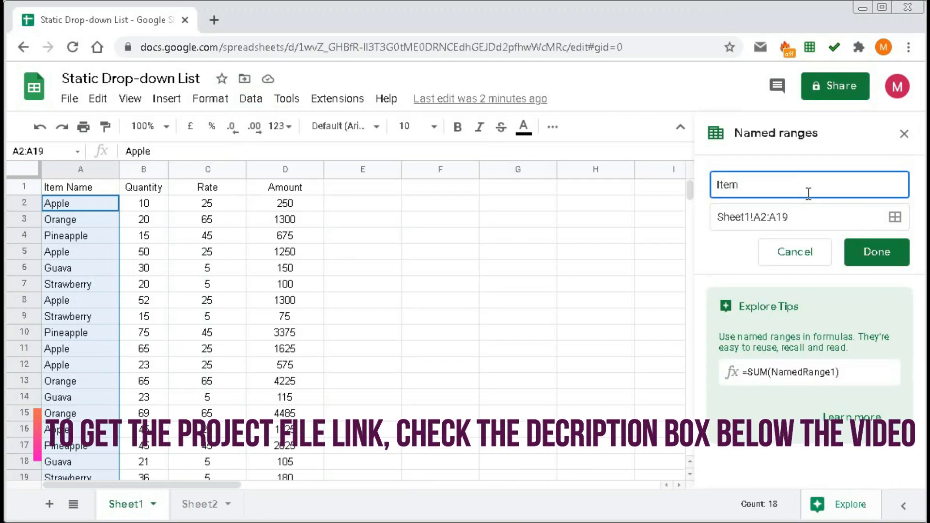
pyautogui.write('_Name')
pyautogui.click(879, 257)
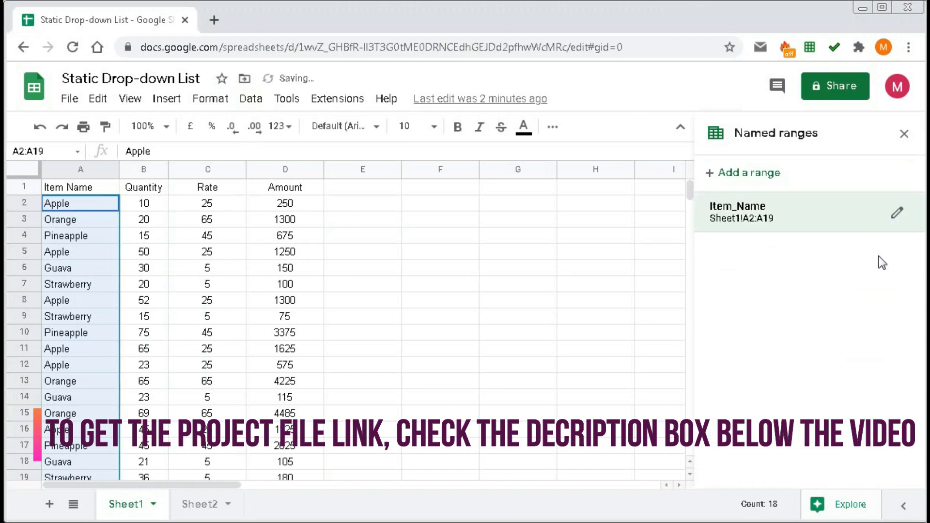
pyautogui.click(499, 289)
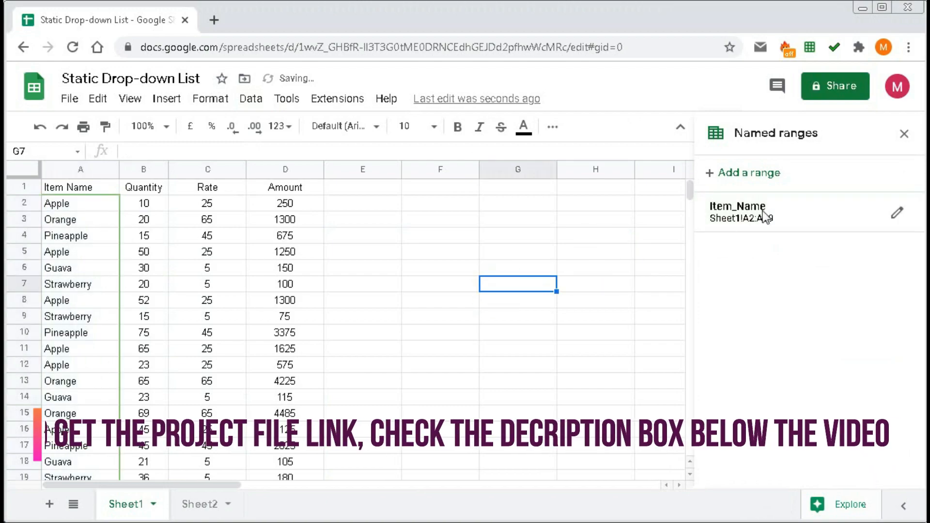
pyautogui.click(475, 259)
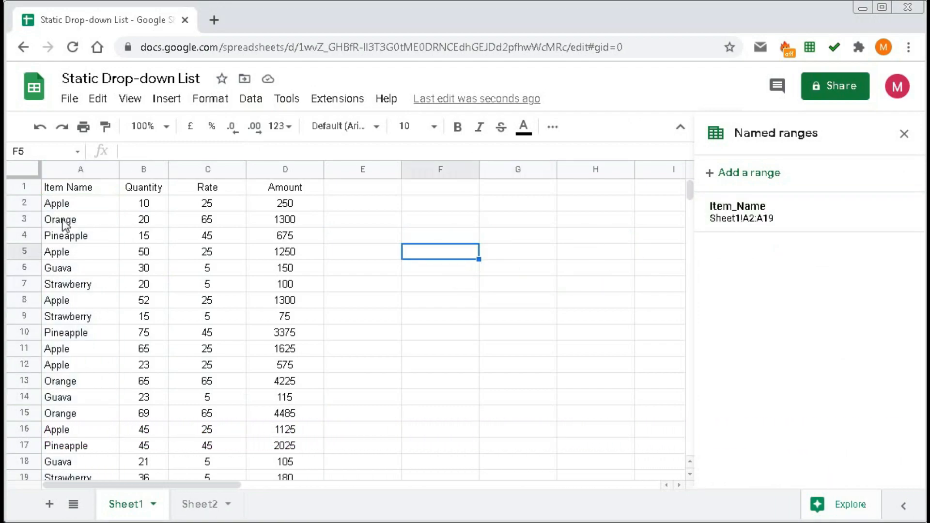
pyautogui.moveTo(70, 206); pyautogui.dragTo(75, 470)
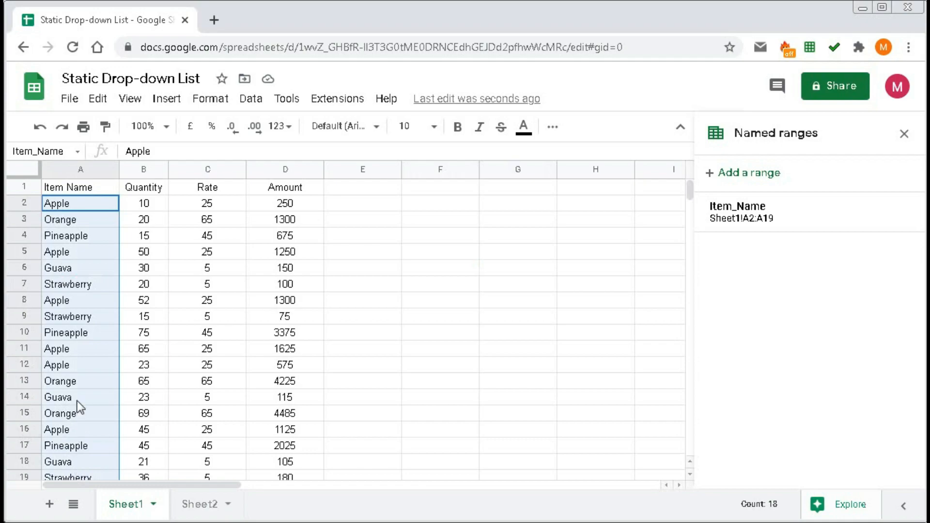
pyautogui.click(68, 203)
pyautogui.moveTo(69, 203); pyautogui.dragTo(81, 477)
# Switch to Sheet2 and enter the heading "Item Name" in cell A1
pyautogui.click(197, 505)
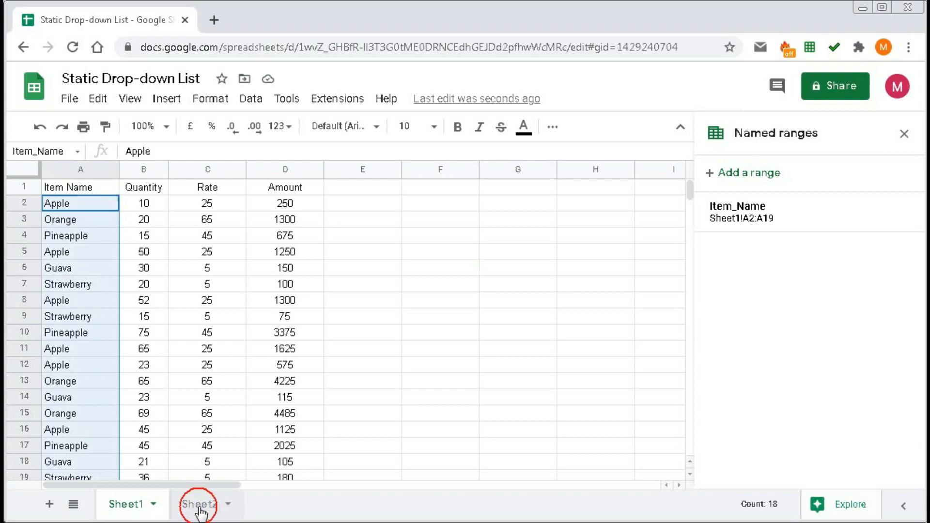
pyautogui.click(56, 189)
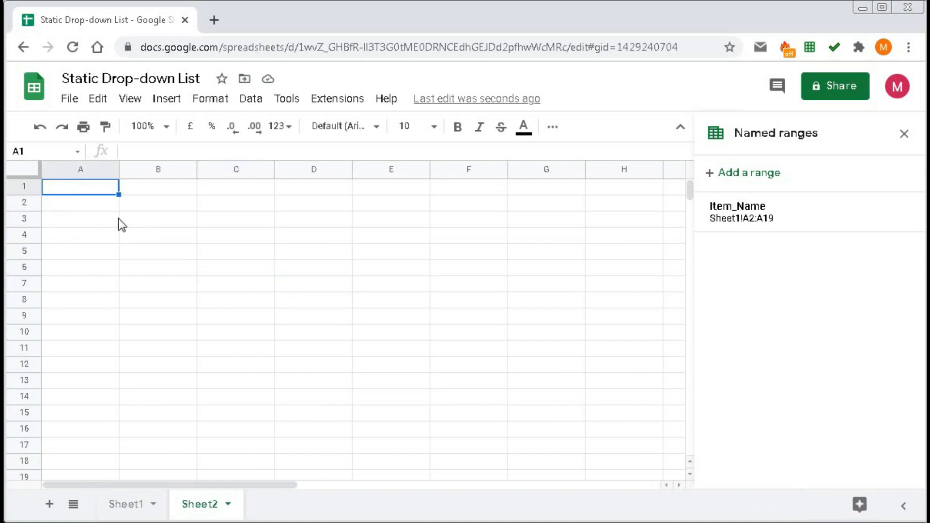
pyautogui.write('Item Name')
pyautogui.press('Return')
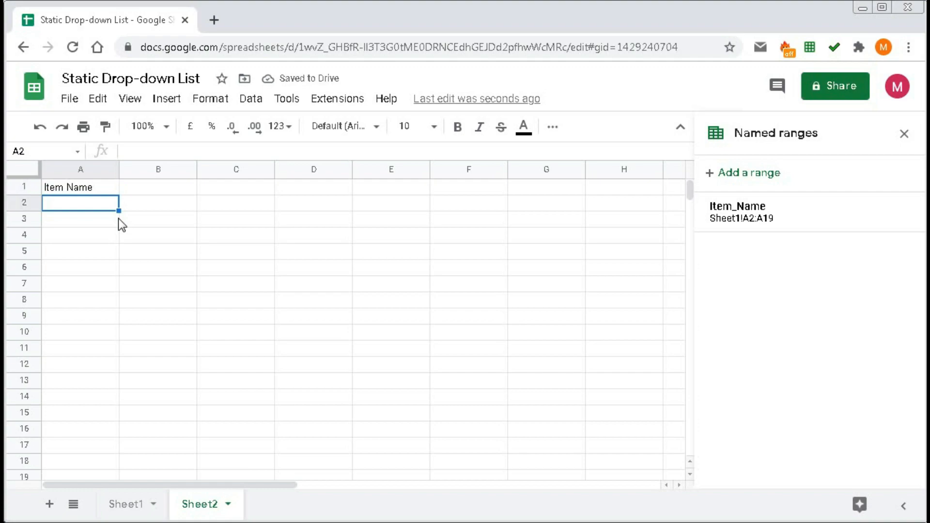
# Enter the formula =UNIQUE(Item_Name) in cell A2 of Sheet2 to list each item once
pyautogui.write('=')
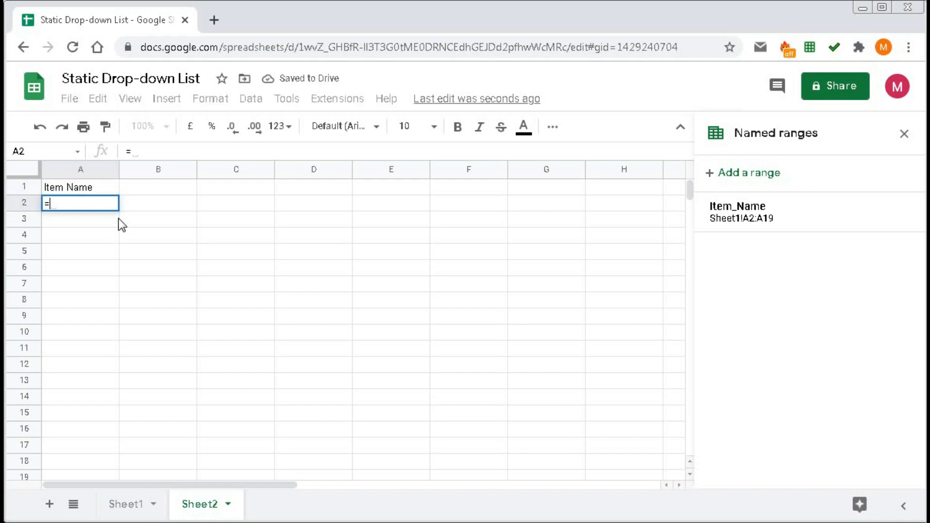
pyautogui.write('unique')
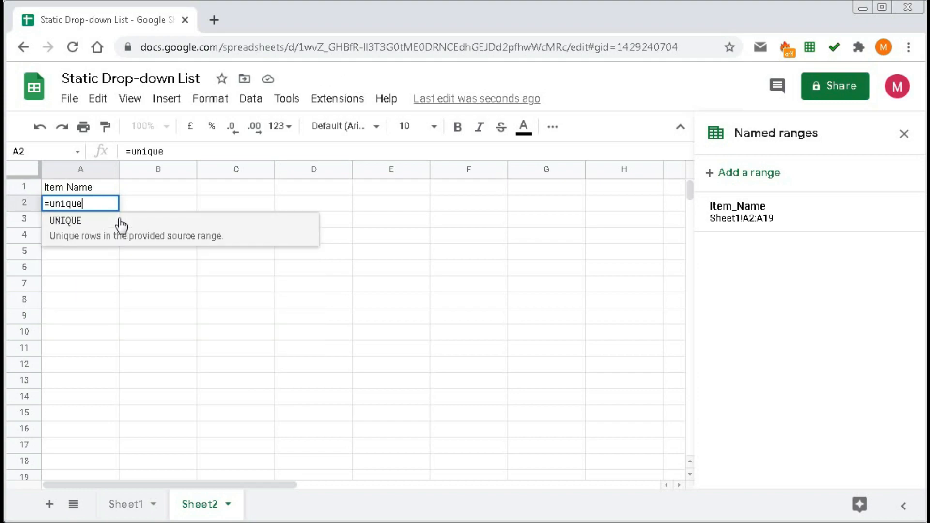
pyautogui.click(121, 223)
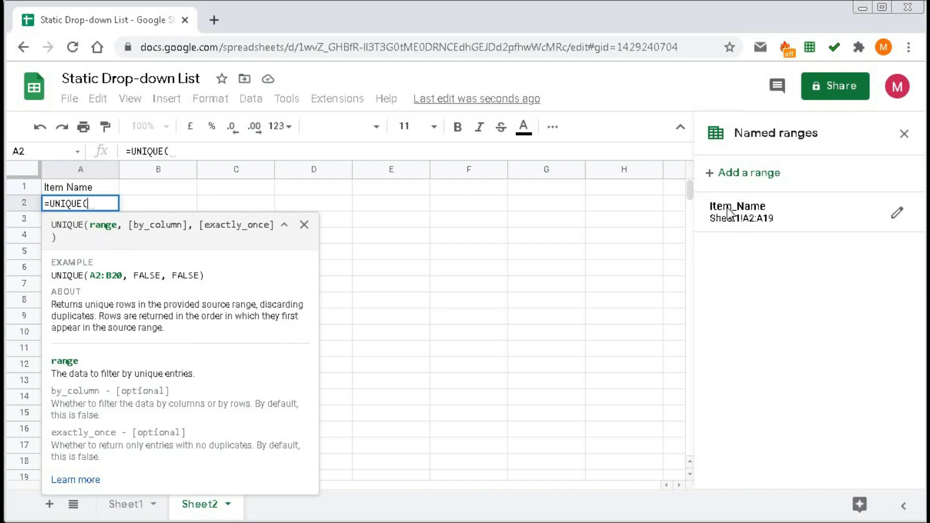
pyautogui.write('Item')
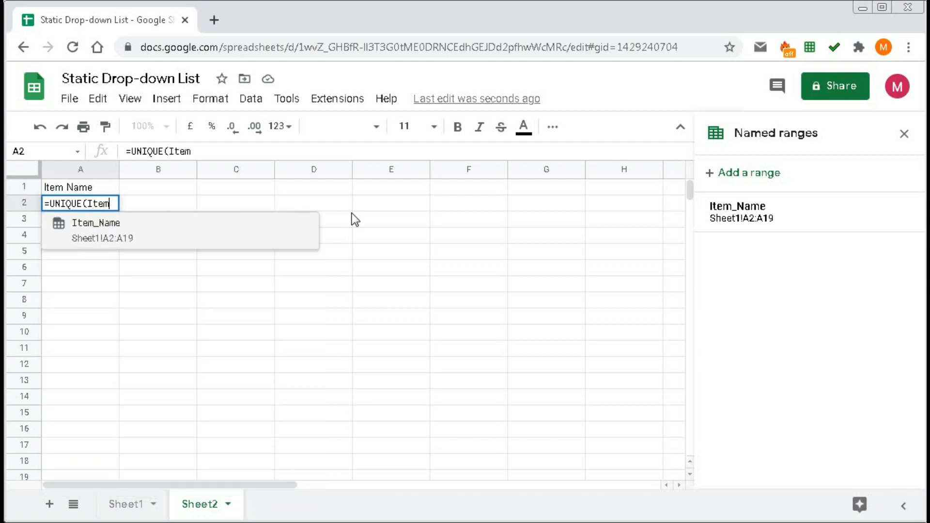
pyautogui.click(121, 231)
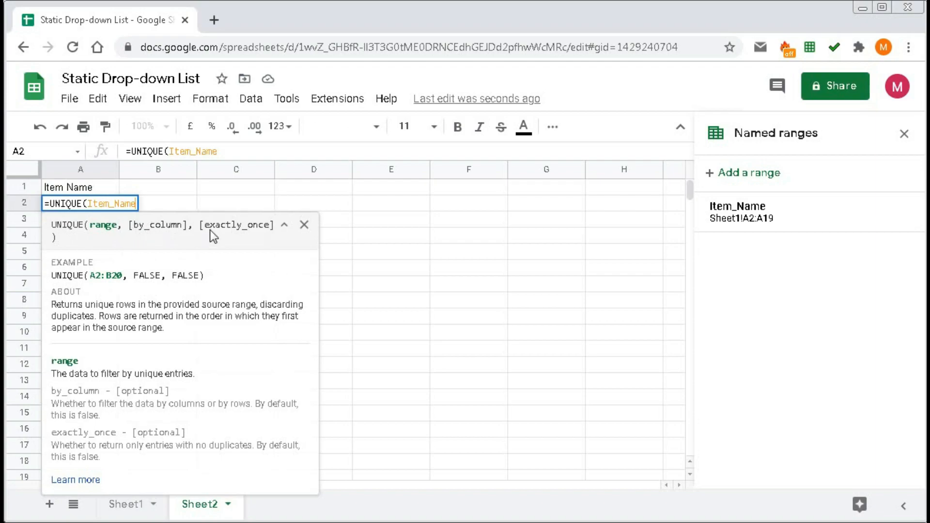
pyautogui.write(')')
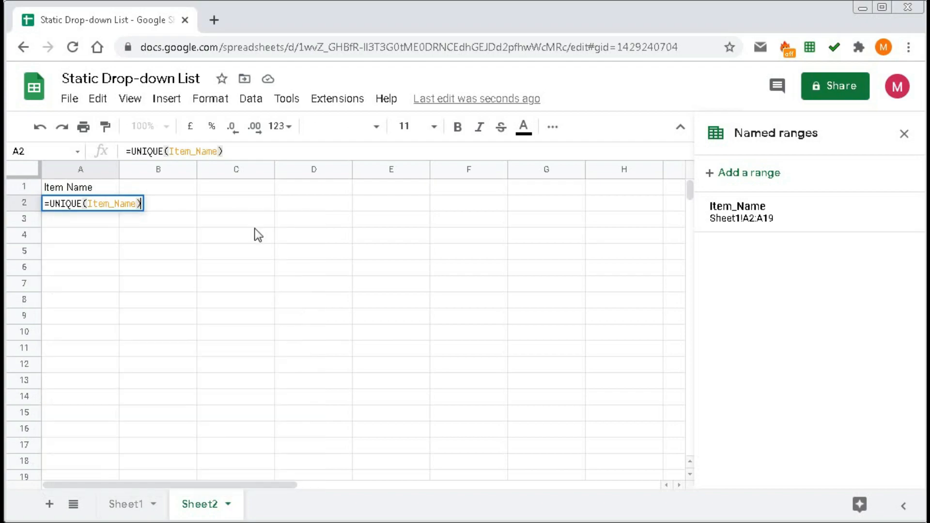
pyautogui.press('Return')
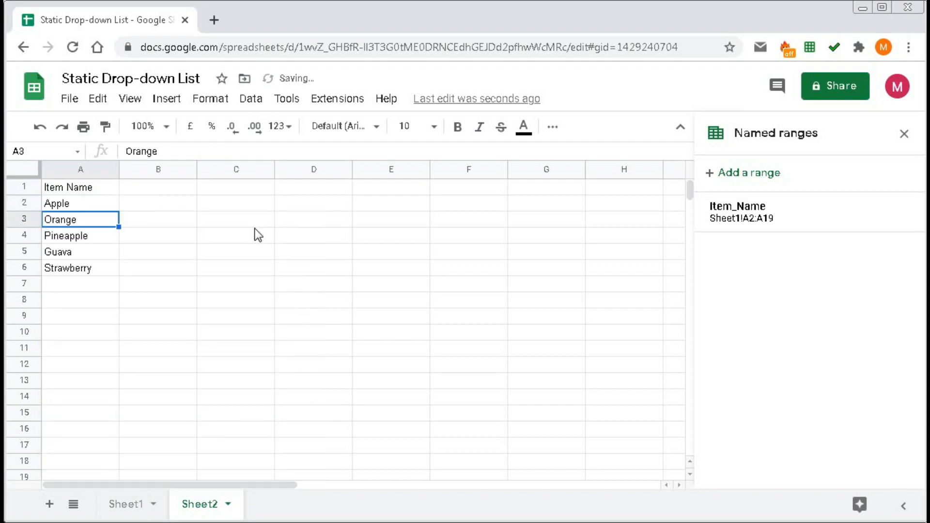
pyautogui.click(93, 204)
pyautogui.click(89, 220)
pyautogui.click(88, 235)
pyautogui.click(89, 251)
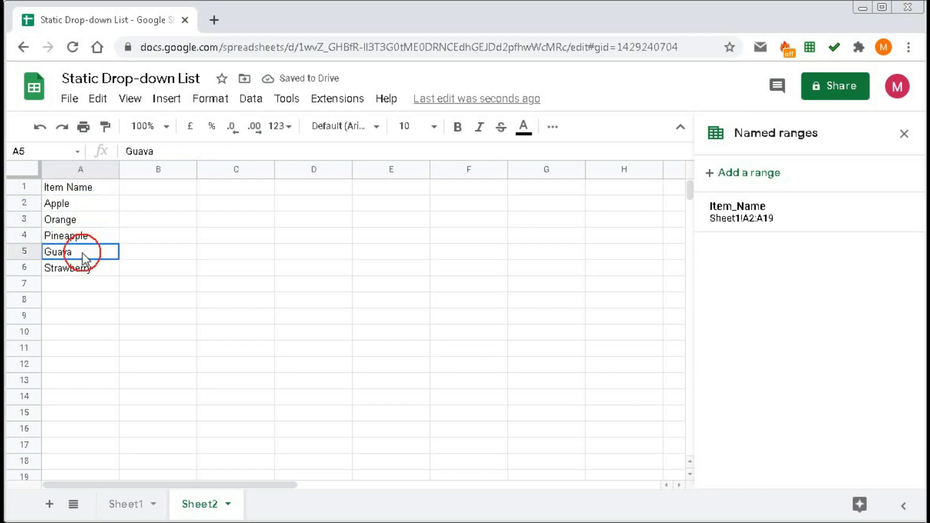
pyautogui.click(85, 271)
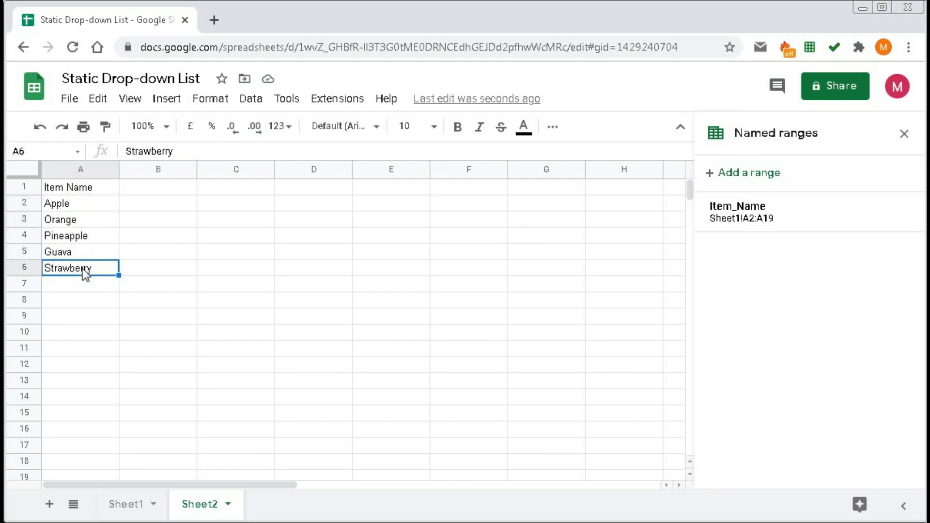
# Define a named range called Item_Name2 for the unique items in Sheet2!A2:A6
pyautogui.moveTo(77, 209); pyautogui.dragTo(77, 275)
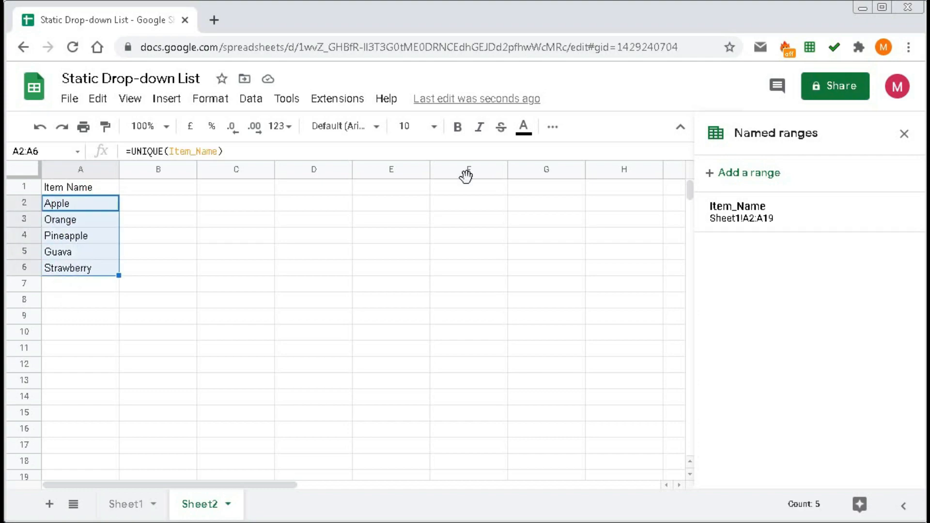
pyautogui.click(749, 173)
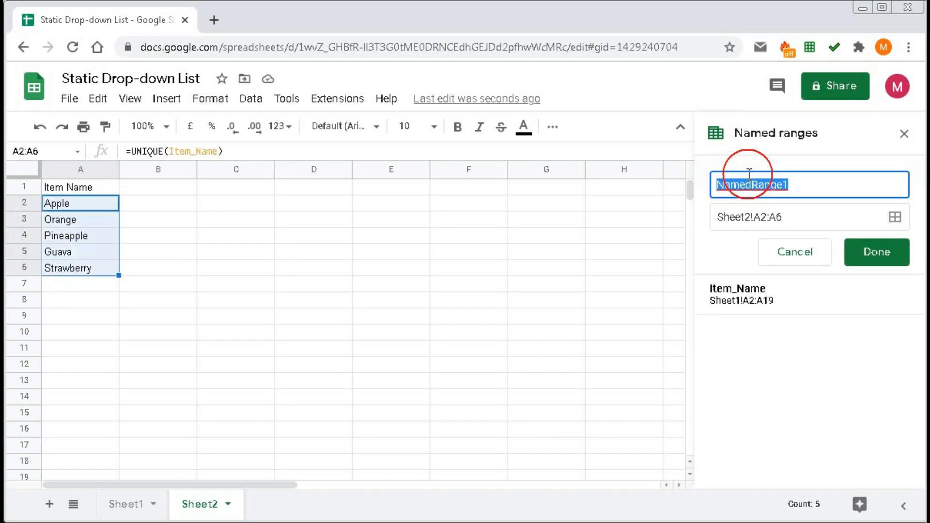
pyautogui.write('Item')
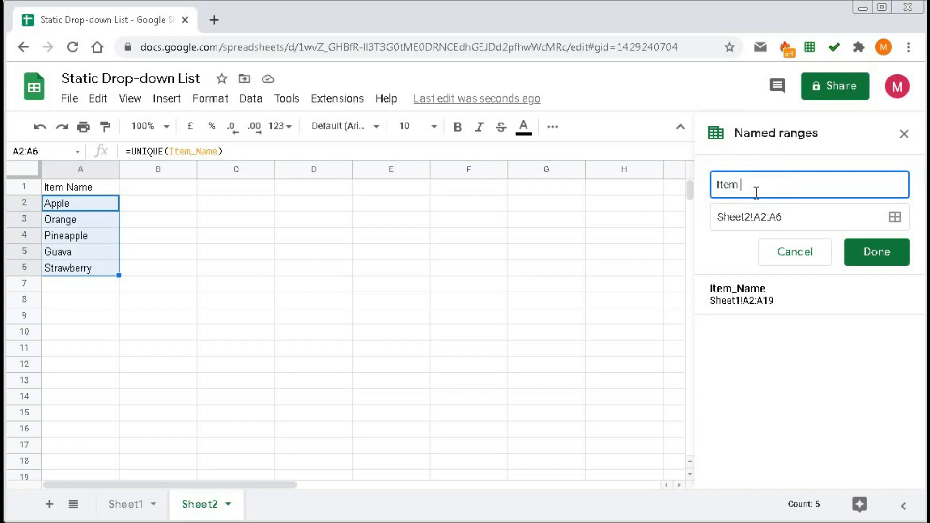
pyautogui.write('_Name2')
pyautogui.click(882, 252)
# Return to Sheet1 and open the data validation settings for cell F3
pyautogui.click(127, 504)
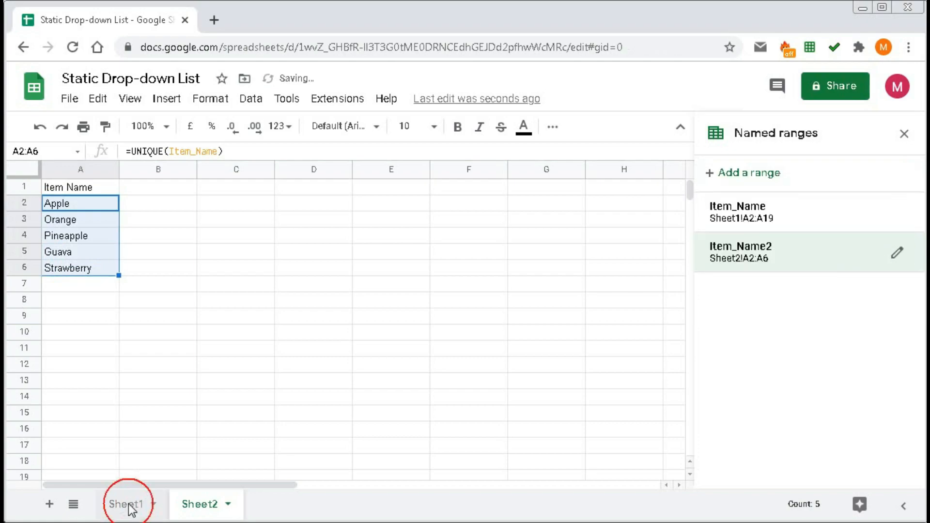
pyautogui.click(427, 223)
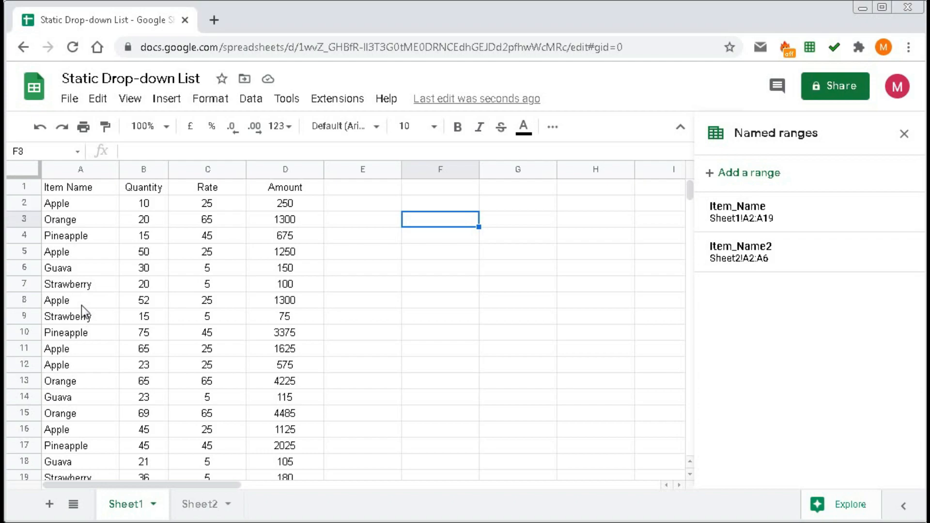
pyautogui.click(252, 102)
pyautogui.click(287, 326)
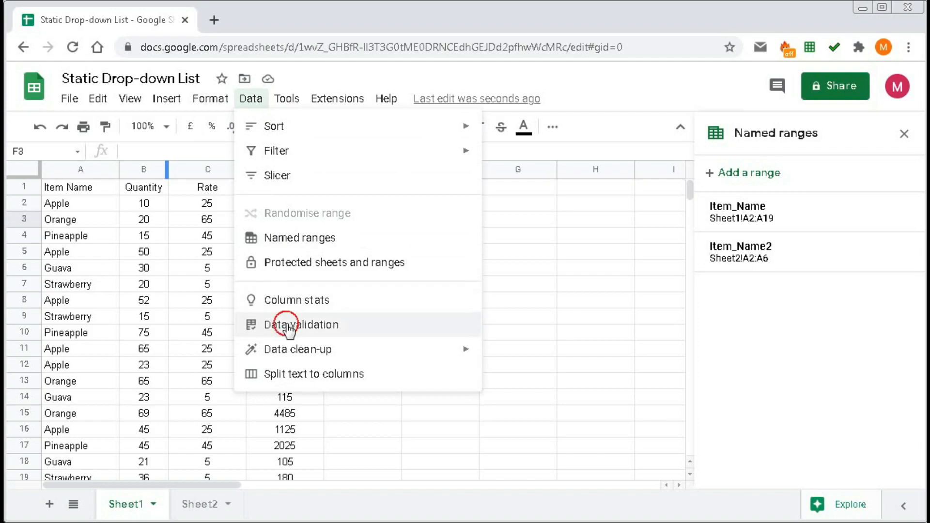
pyautogui.moveTo(400, 150); pyautogui.dragTo(338, 234)
pyautogui.moveTo(338, 267); pyautogui.dragTo(340, 163)
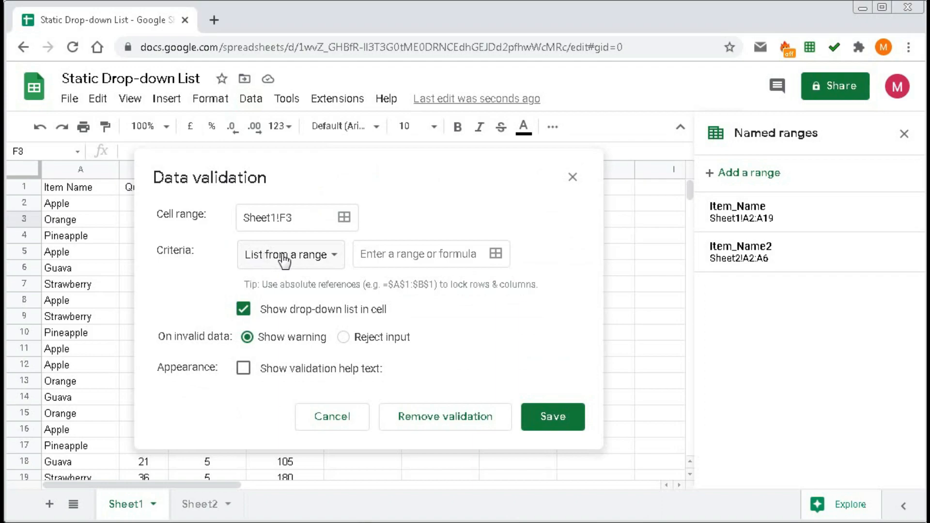
# Set the validation criteria for F3 to List of items with the entries Apple,Orange,Pineapple,Guava,Stawberry
pyautogui.click(332, 264)
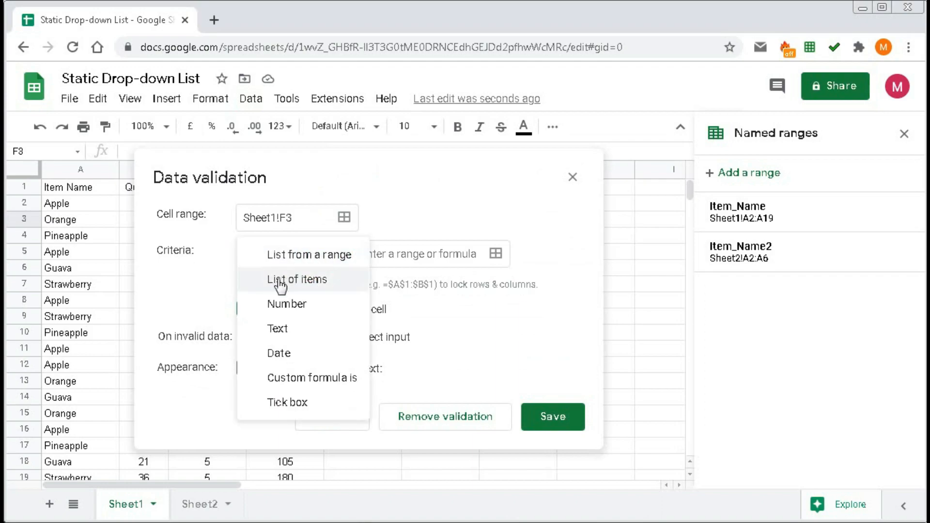
pyautogui.click(321, 283)
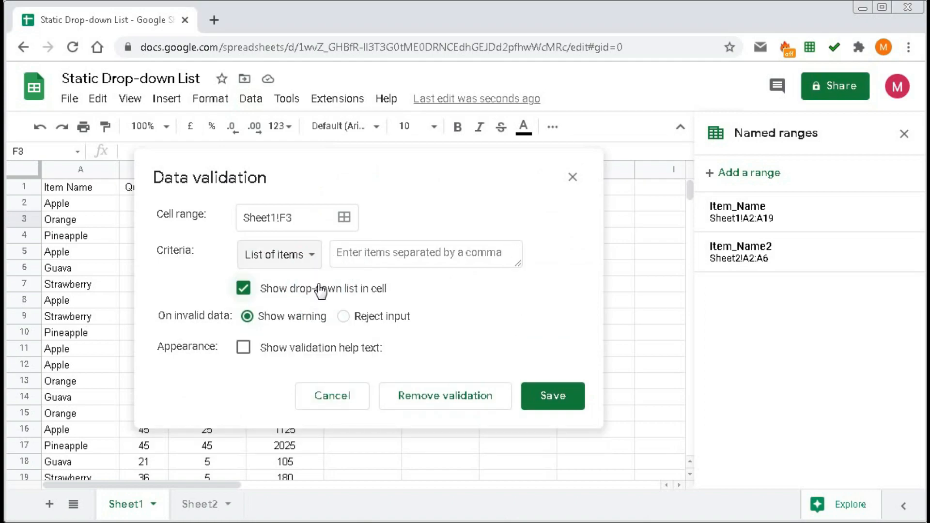
pyautogui.click(372, 259)
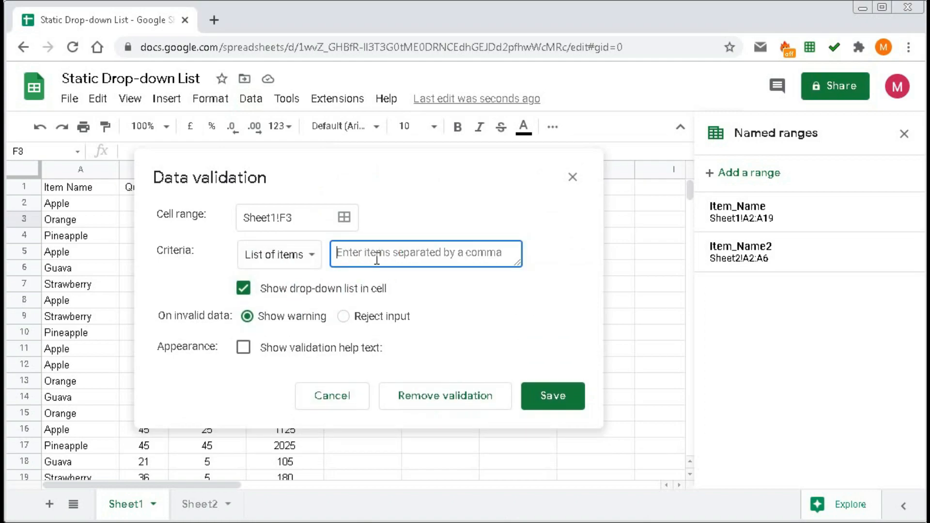
pyautogui.write('App')
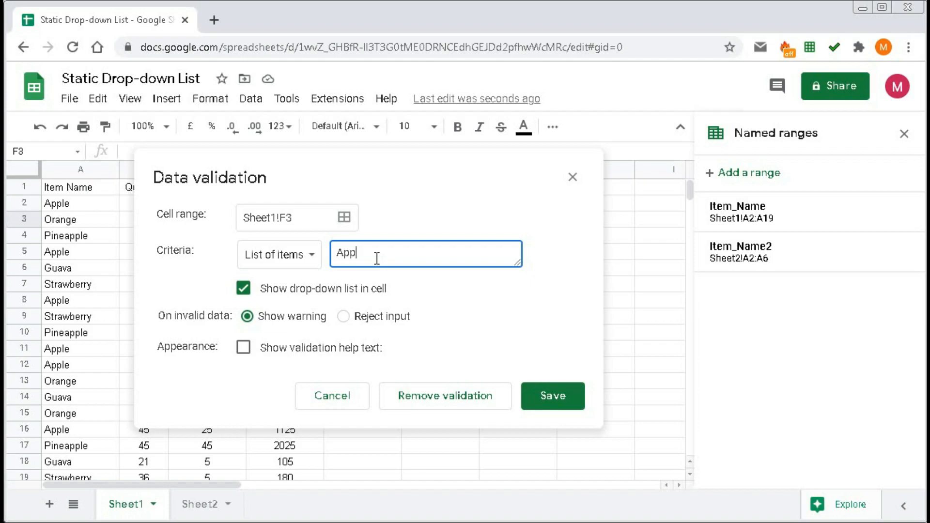
pyautogui.write('le,Orange,Pineapple,Guava')
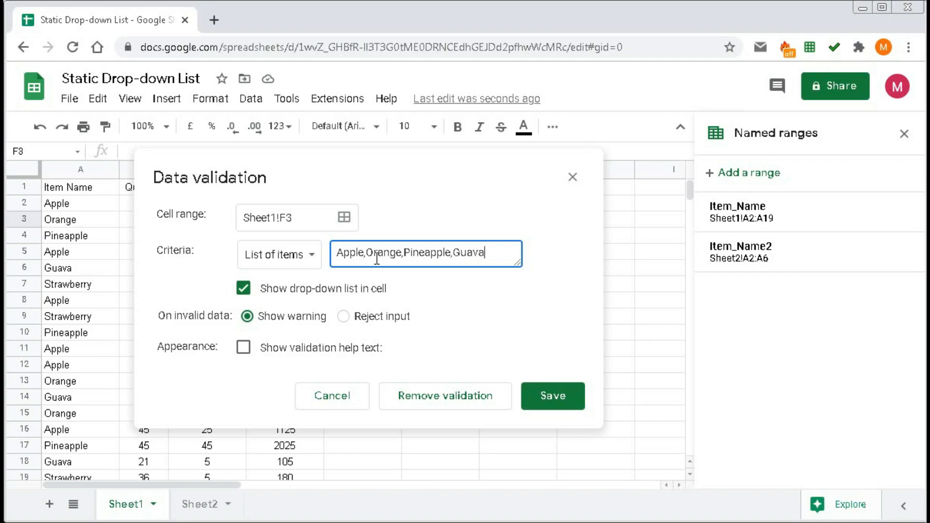
pyautogui.write(',Stawberry')
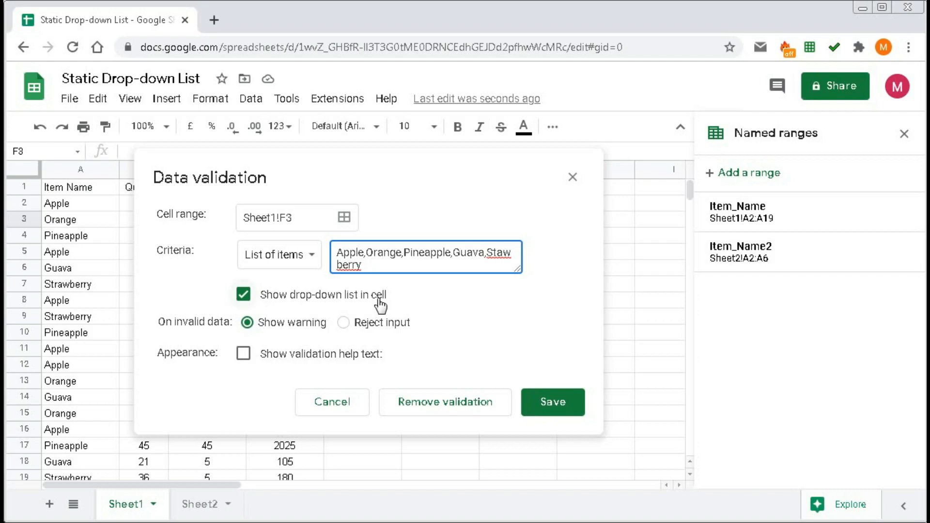
pyautogui.moveTo(385, 174); pyautogui.dragTo(374, 256)
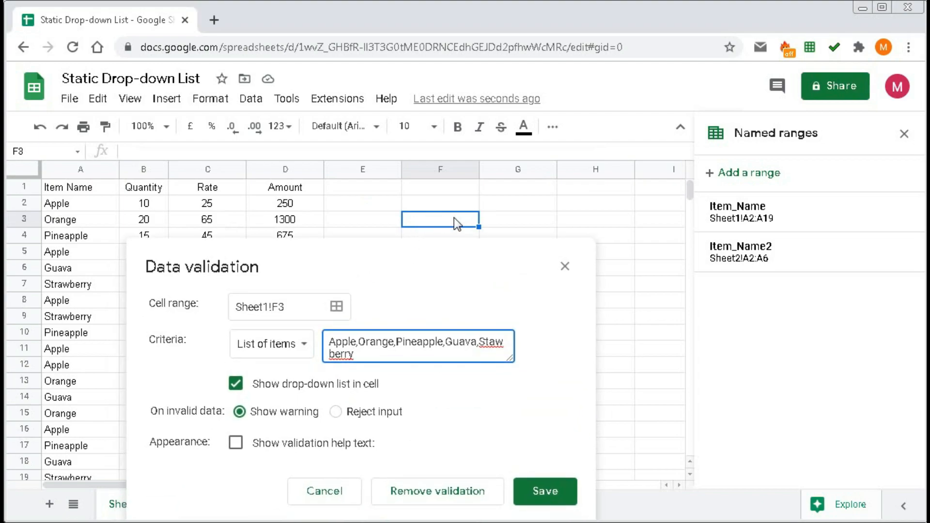
pyautogui.moveTo(440, 254); pyautogui.dragTo(433, 184)
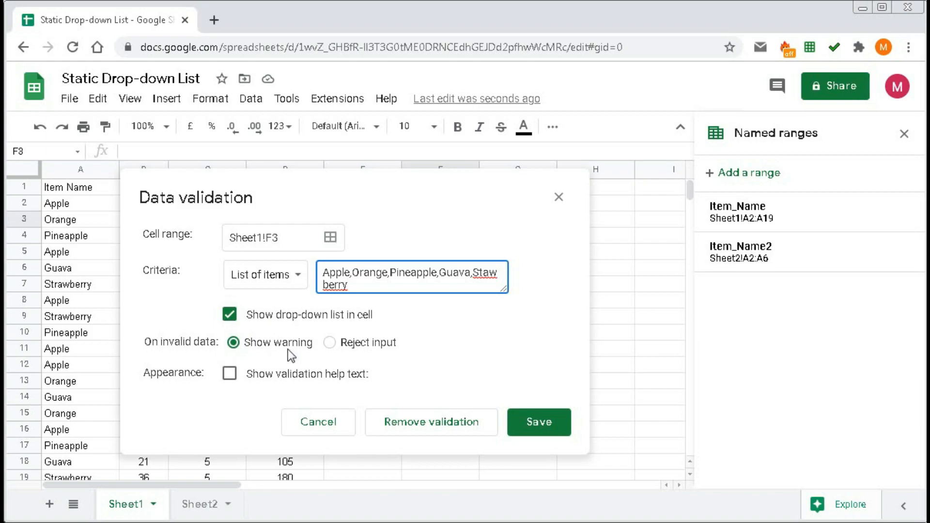
# Save the list-of-items validation rule for F3 and choose Apple from the cell's drop-down list
pyautogui.moveTo(338, 187); pyautogui.dragTo(358, 252)
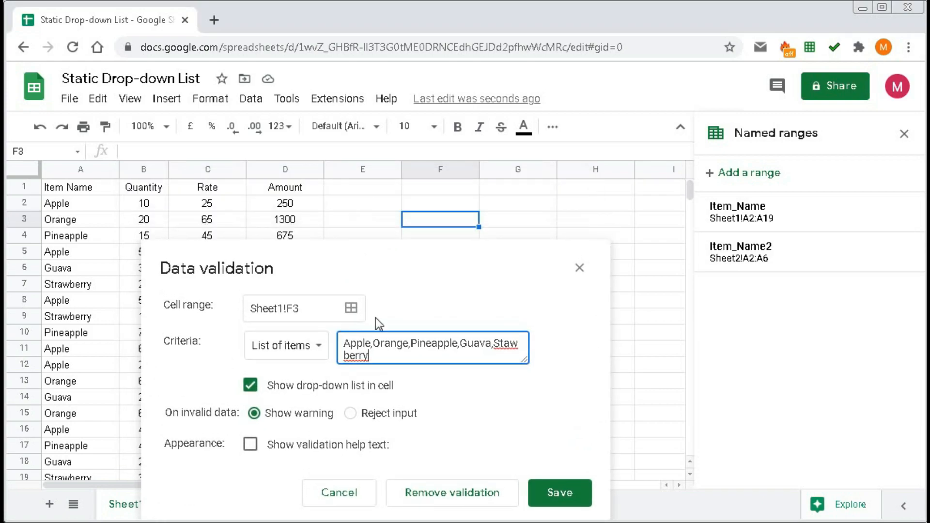
pyautogui.click(345, 345)
pyautogui.hotkey('ctrl', 'a')
pyautogui.moveTo(364, 266); pyautogui.dragTo(324, 222)
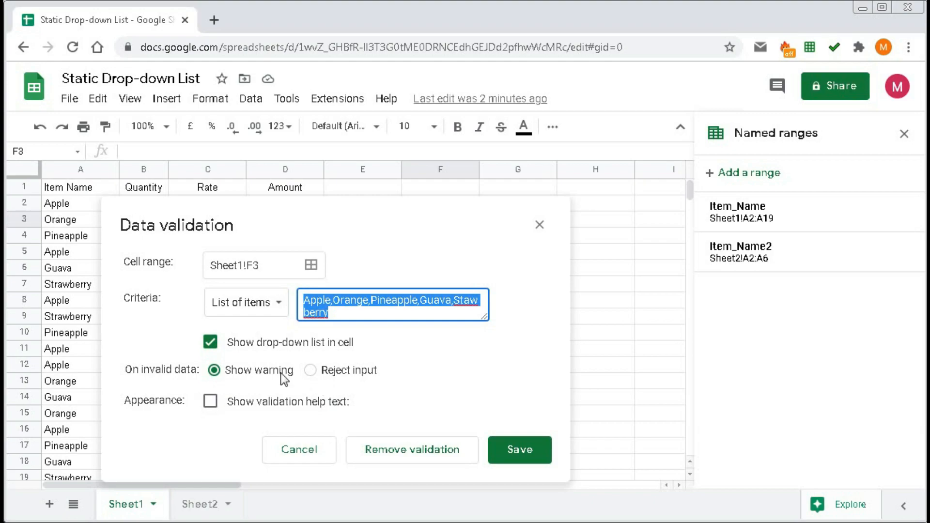
pyautogui.click(523, 452)
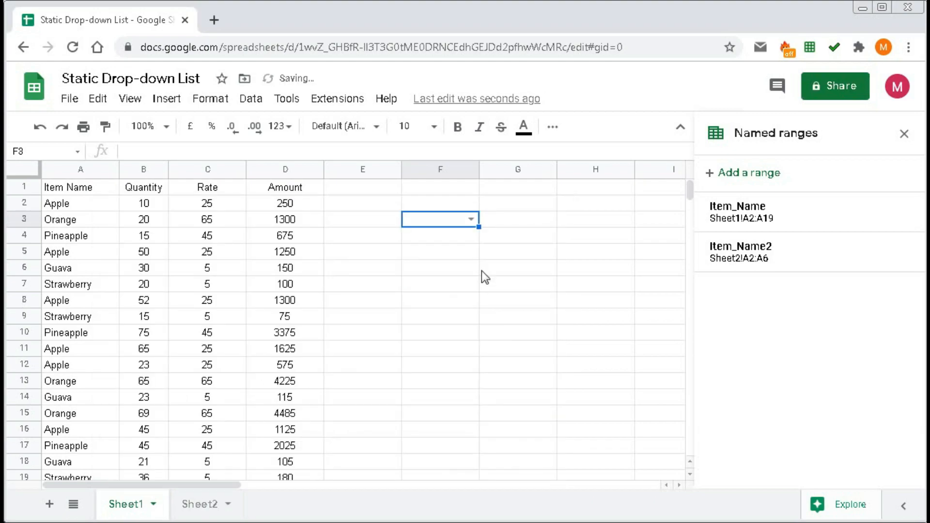
pyautogui.click(471, 220)
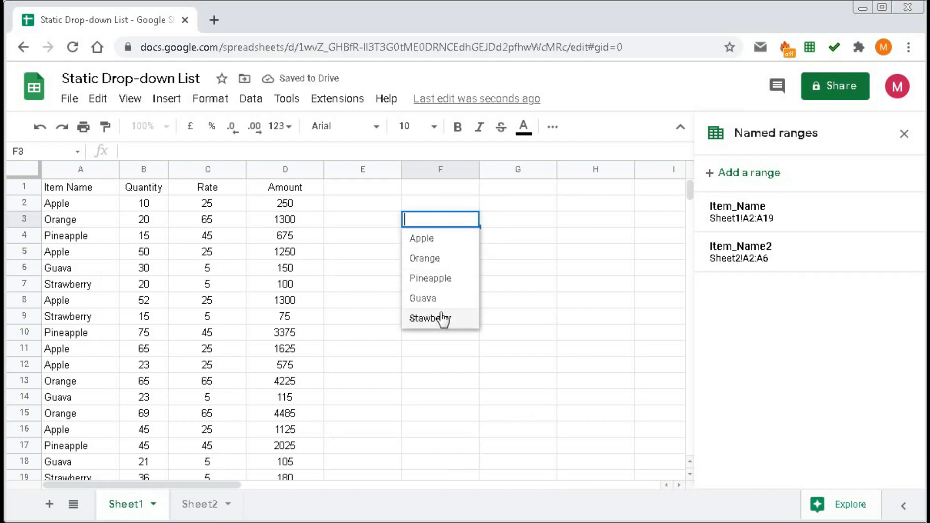
pyautogui.click(432, 239)
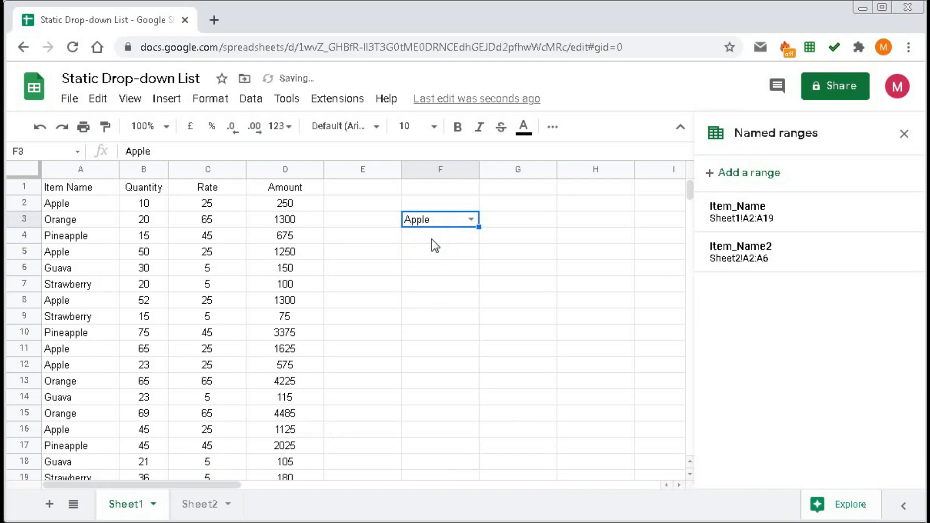
# Change the entry in F3 to Apples to test the validation with a value outside the list
pyautogui.doubleClick(437, 222)
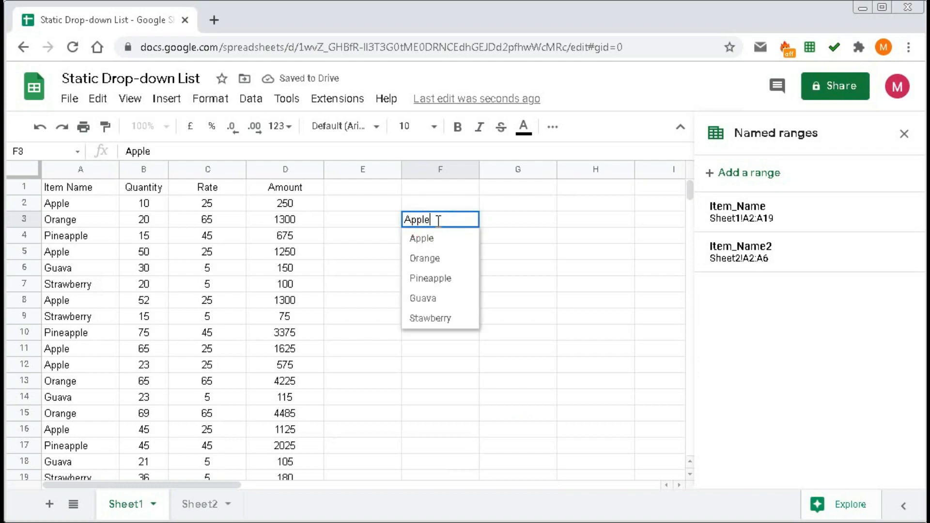
pyautogui.write('s')
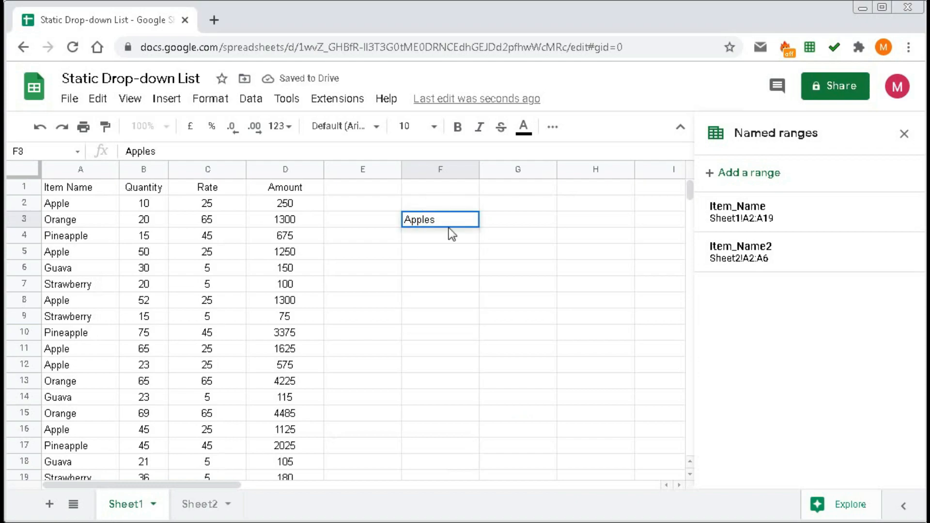
pyautogui.press('Return')
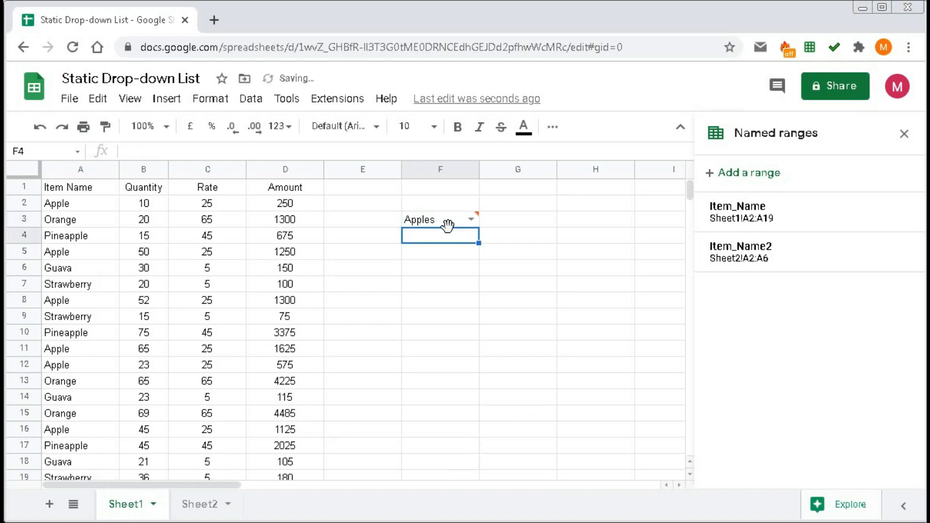
pyautogui.moveTo(471, 223)
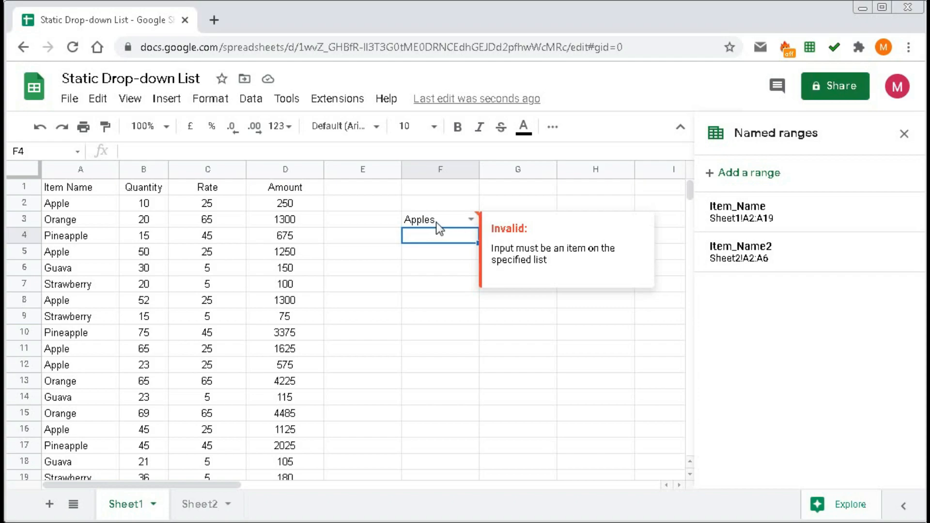
# Replace the invalid entry in F3 by choosing Apple from its drop-down list
pyautogui.click(467, 220)
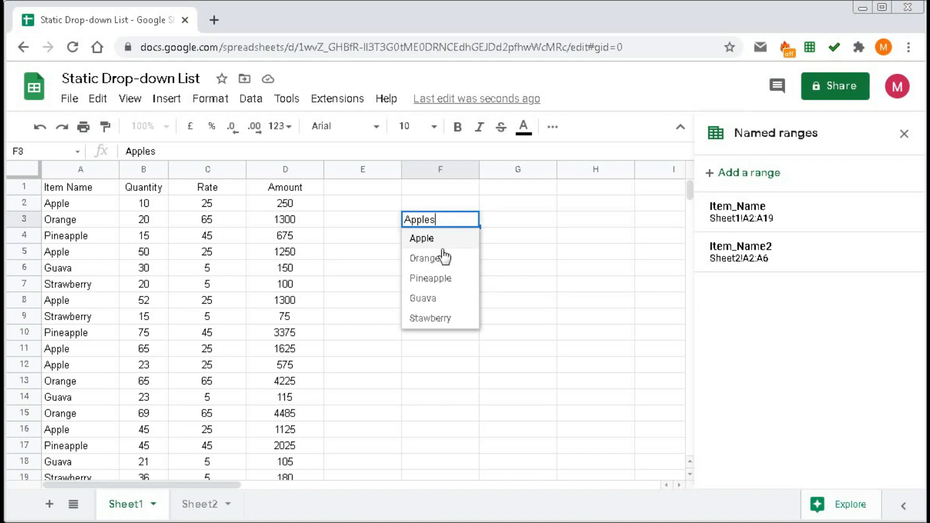
pyautogui.click(501, 237)
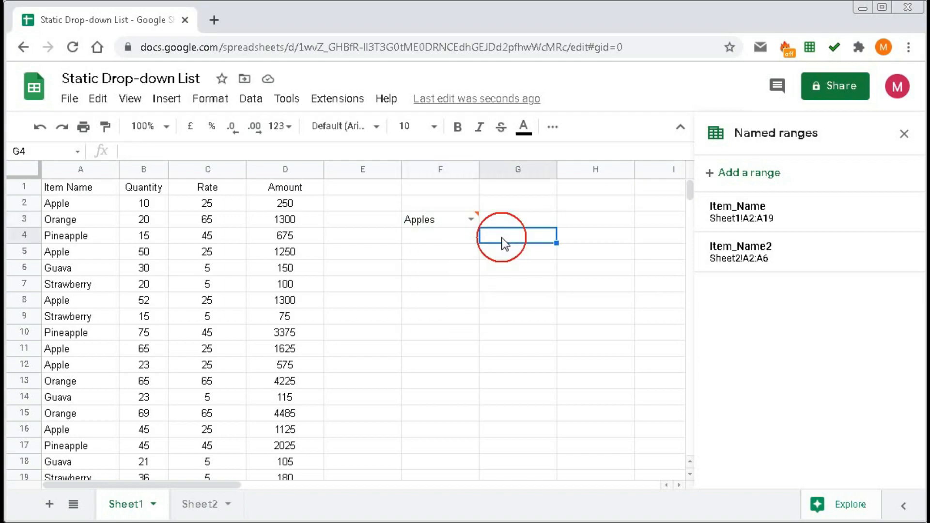
pyautogui.moveTo(473, 221)
pyautogui.doubleClick(436, 217)
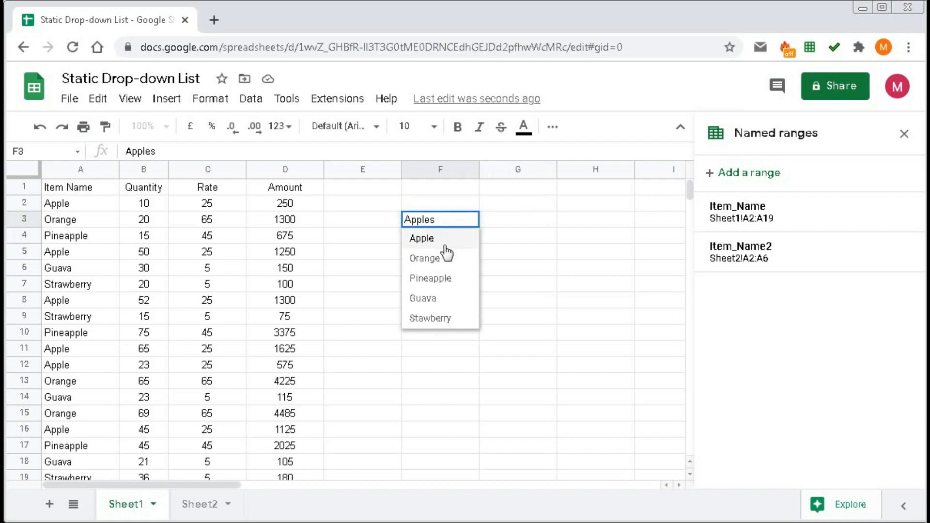
pyautogui.click(443, 243)
pyautogui.click(495, 264)
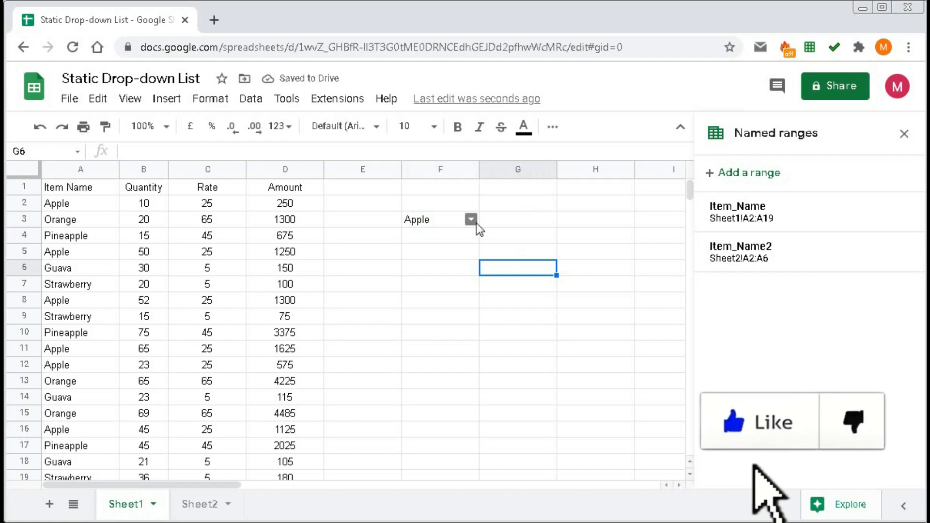
# Change the F3 data validation rule to reject input on invalid data and save it
pyautogui.click(448, 222)
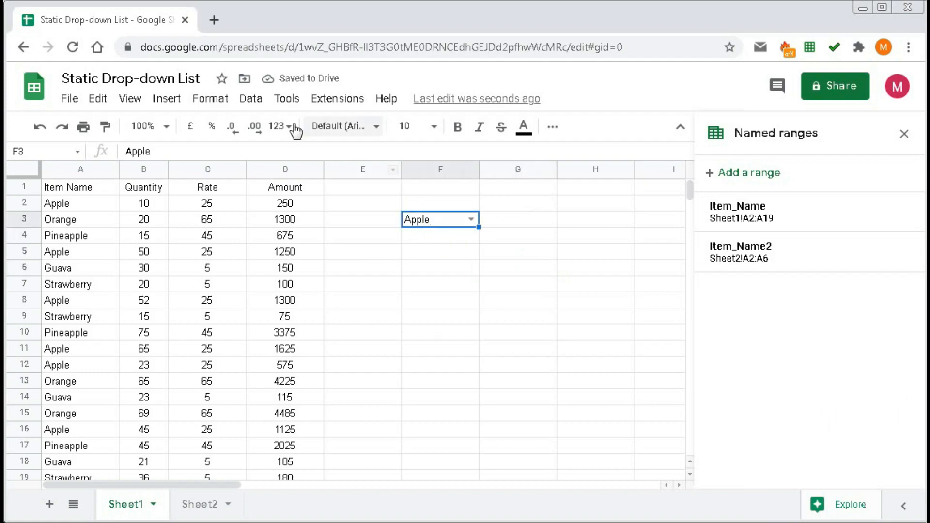
pyautogui.click(253, 100)
pyautogui.click(254, 323)
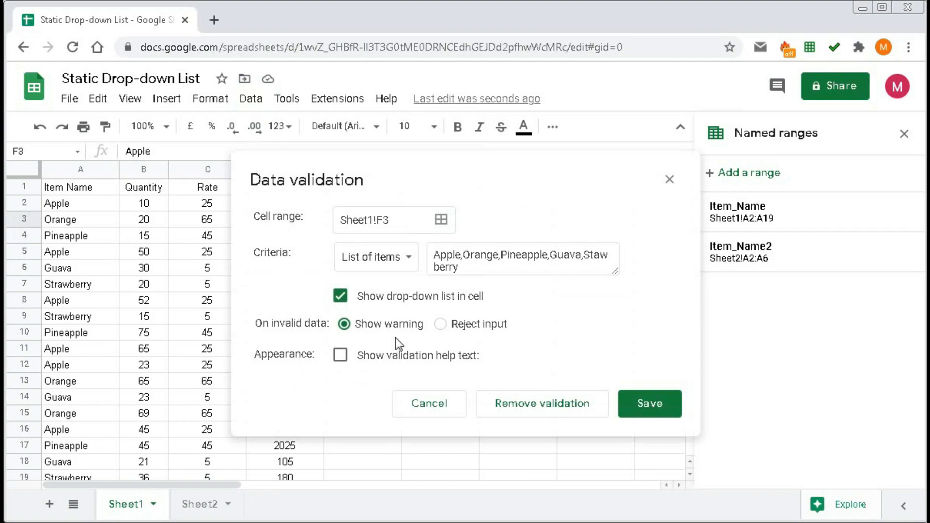
pyautogui.click(440, 324)
pyautogui.click(650, 405)
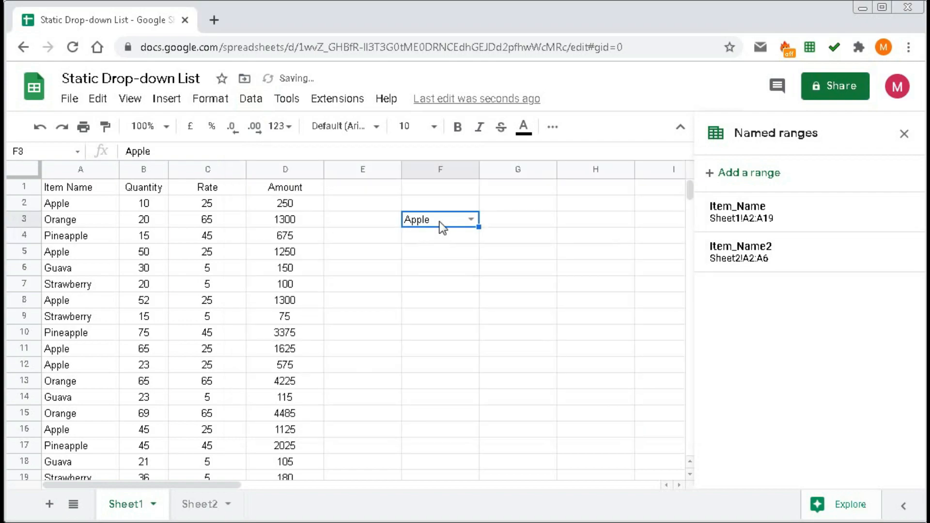
# Try to enter Apples in F3 to test the reject-input rule
pyautogui.write('Apples')
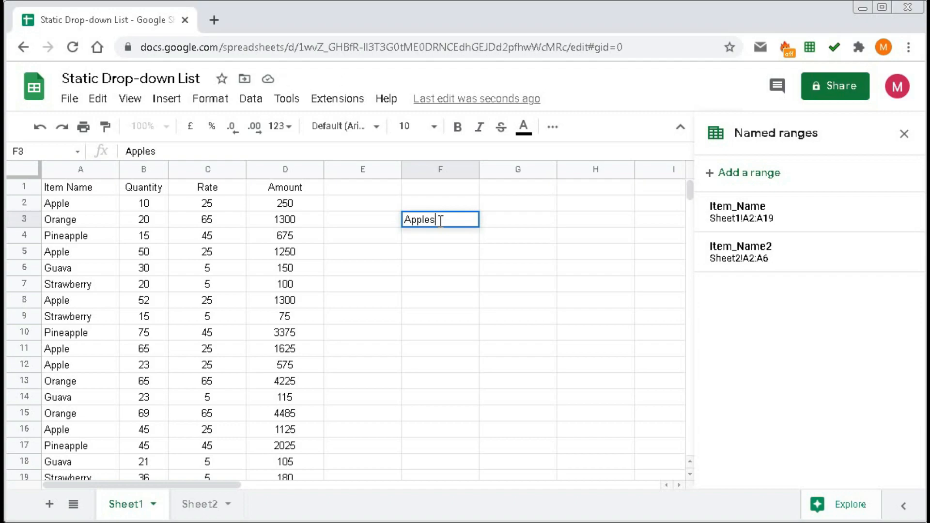
pyautogui.press('Return')
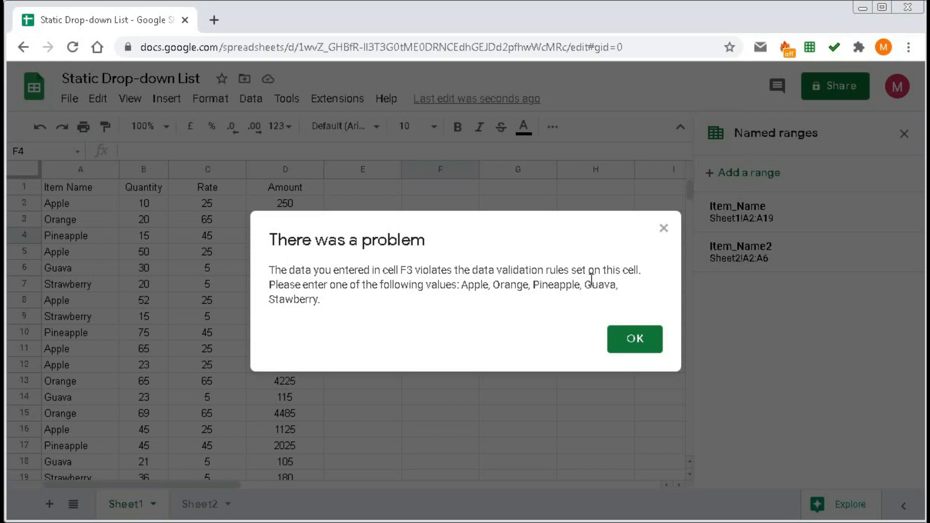
pyautogui.click(634, 338)
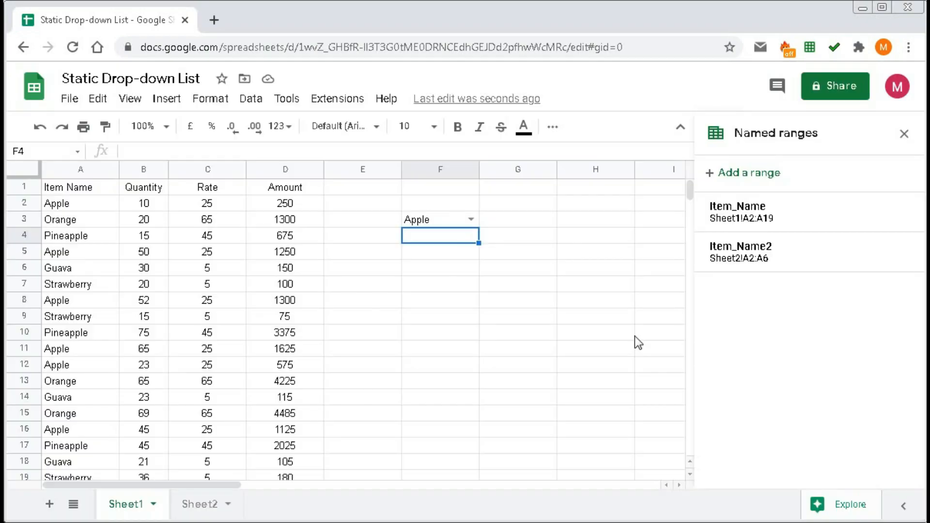
# Enable validation help text for F3 with the message "Please select an item from the list." and save the rule
pyautogui.click(440, 222)
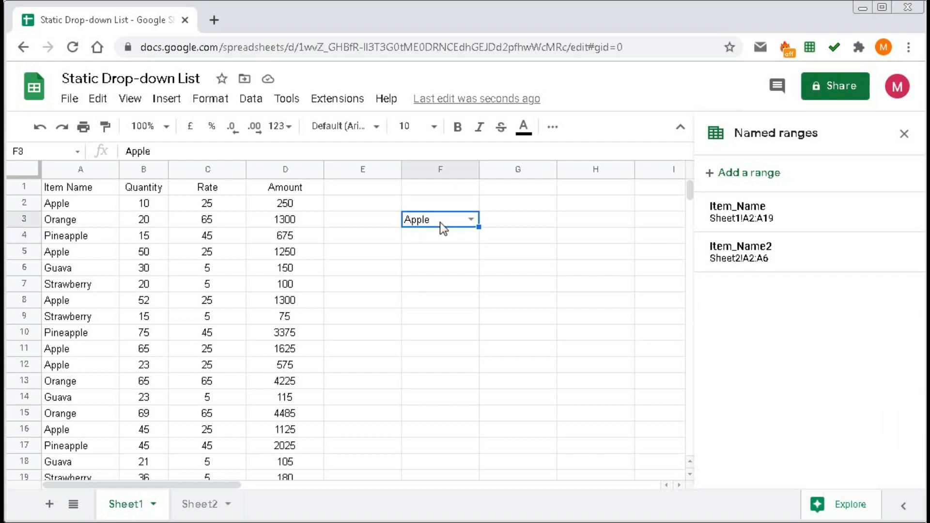
pyautogui.click(251, 99)
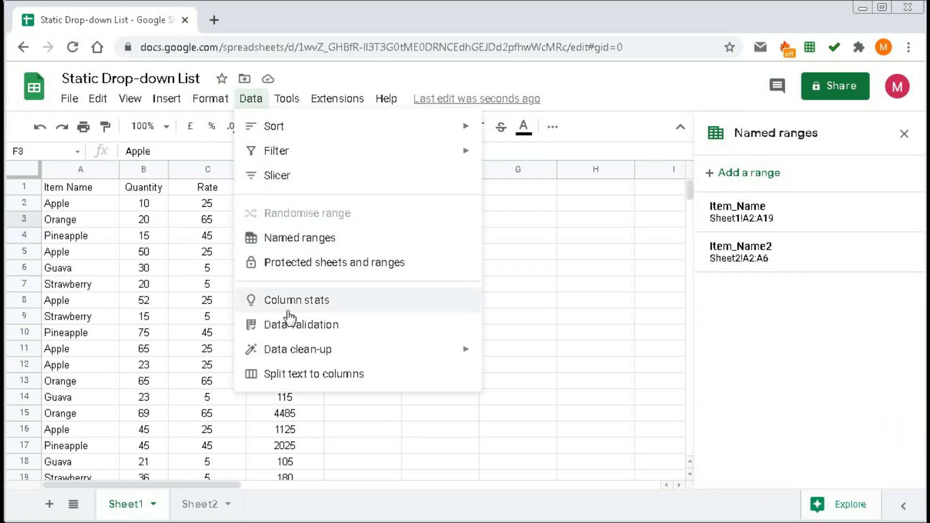
pyautogui.click(271, 324)
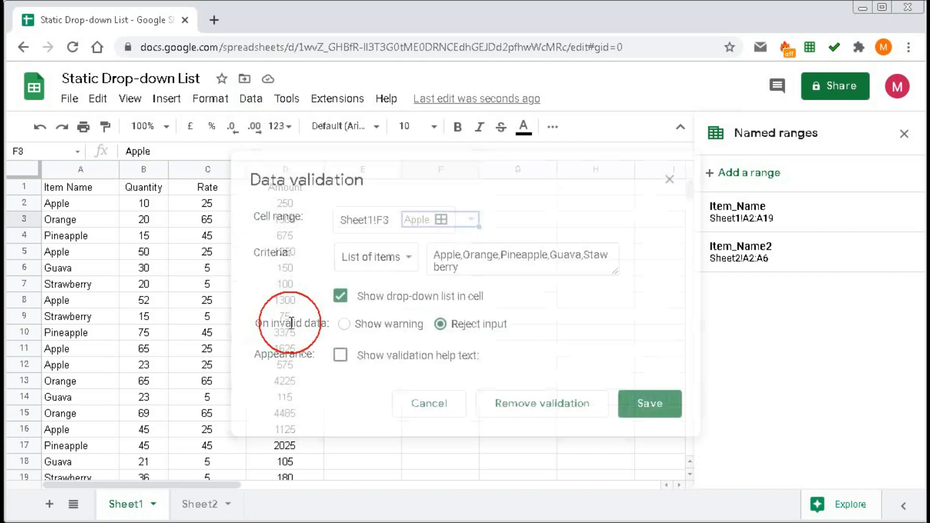
pyautogui.click(341, 358)
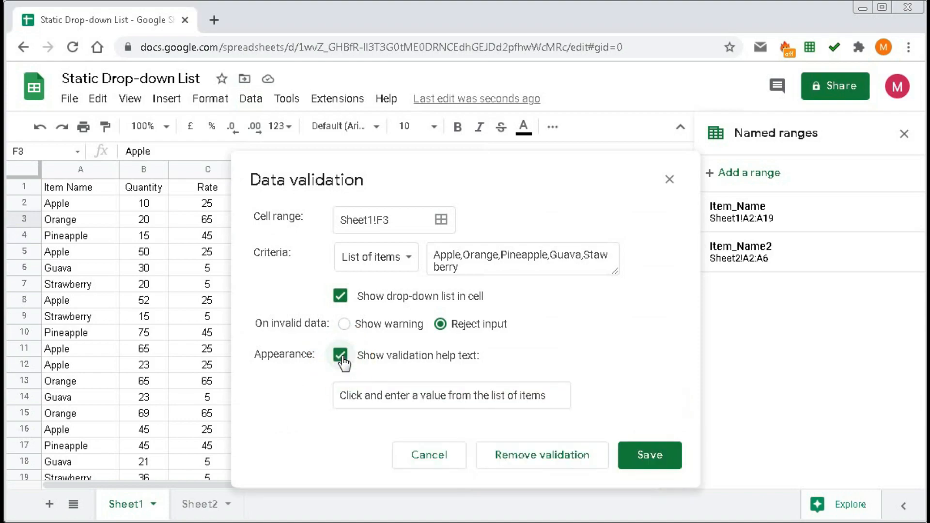
pyautogui.moveTo(339, 394); pyautogui.dragTo(551, 396)
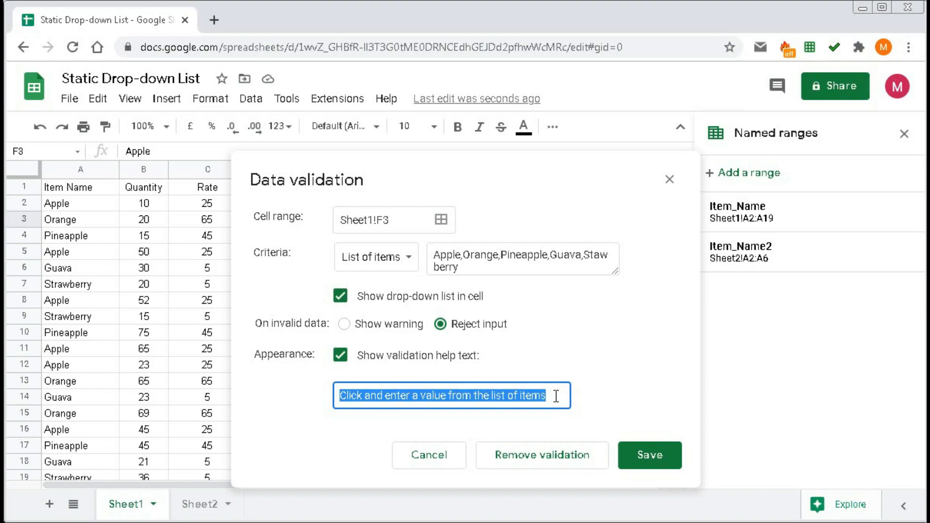
pyautogui.write('P')
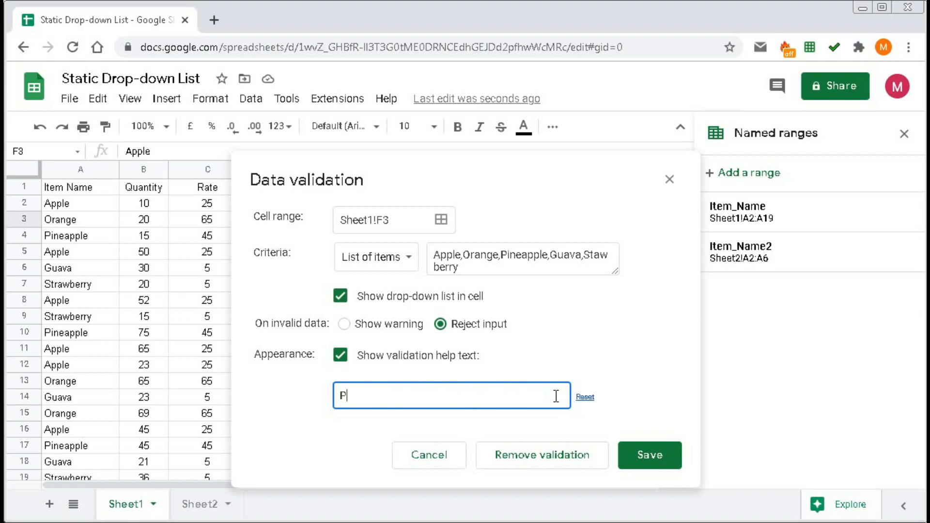
pyautogui.write('lease select an i')
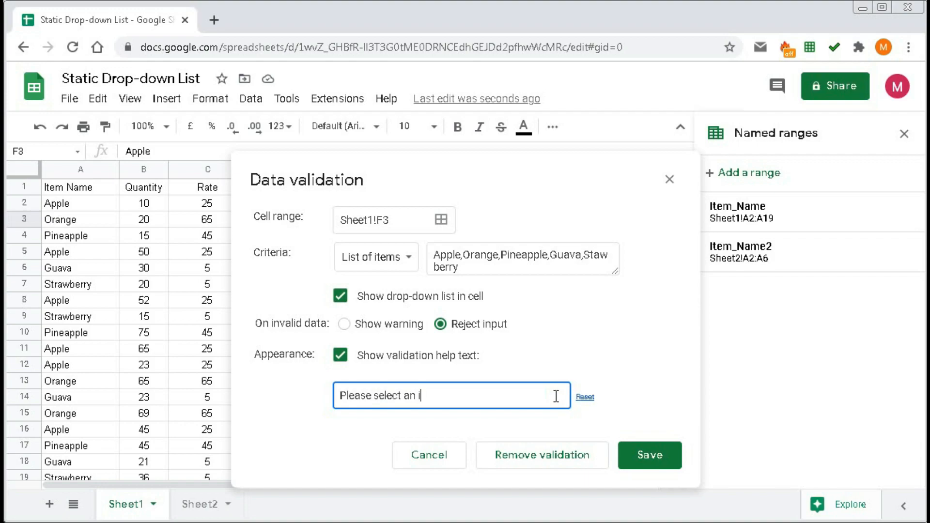
pyautogui.write('tem from the list')
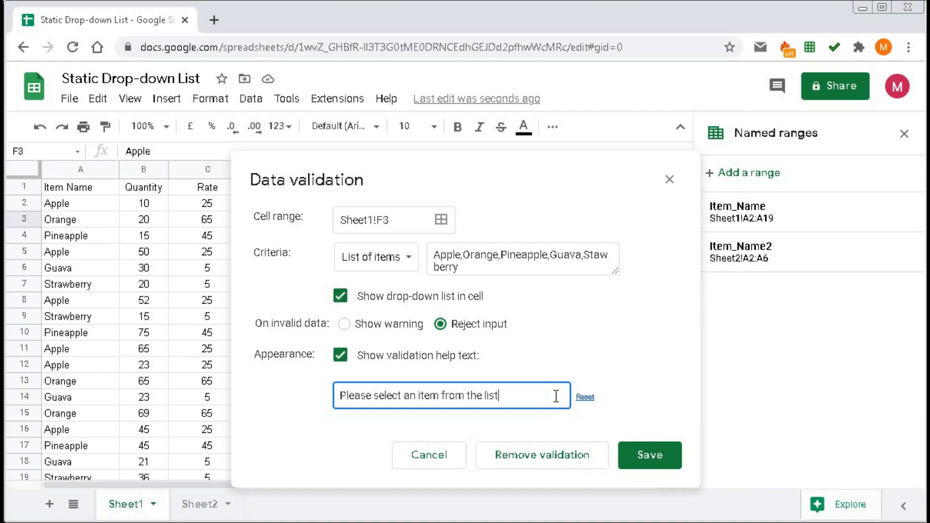
pyautogui.write('.')
pyautogui.click(626, 457)
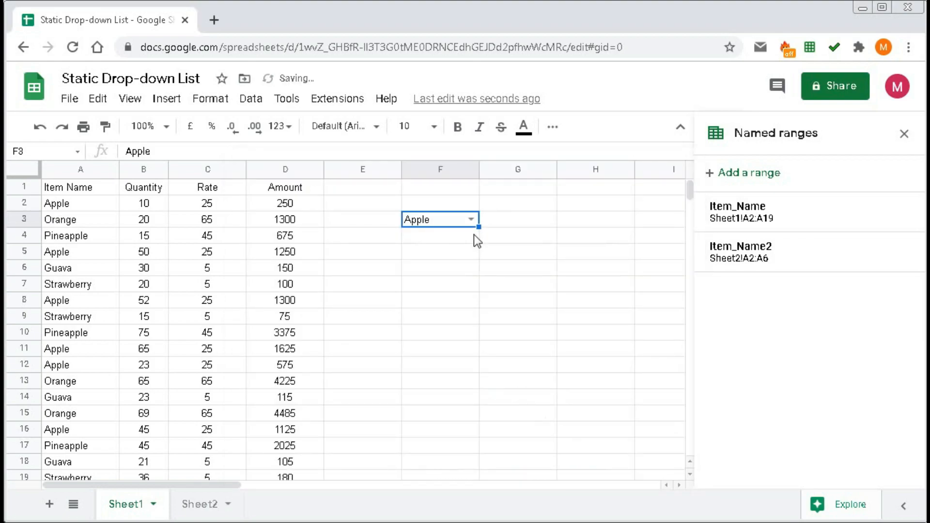
# Check the help text shown on F3 and review the cell's data validation settings
pyautogui.click(453, 225)
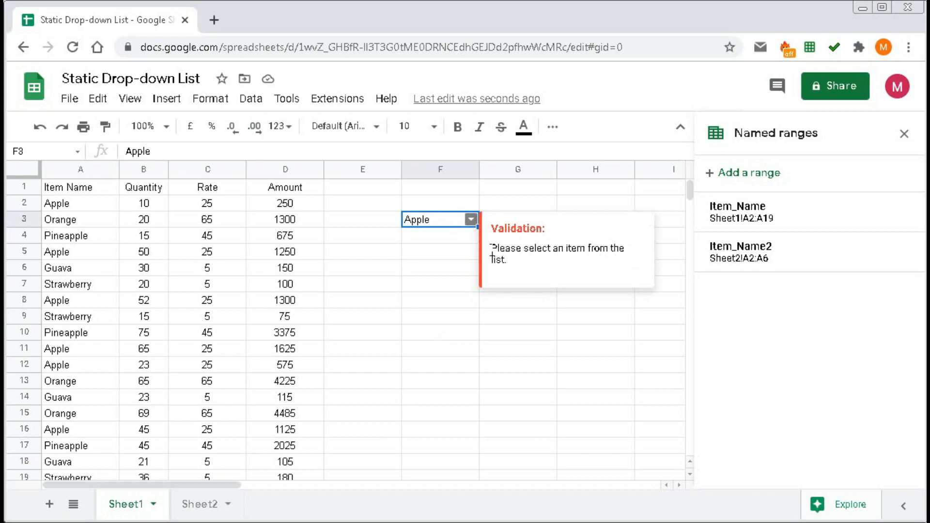
pyautogui.click(251, 99)
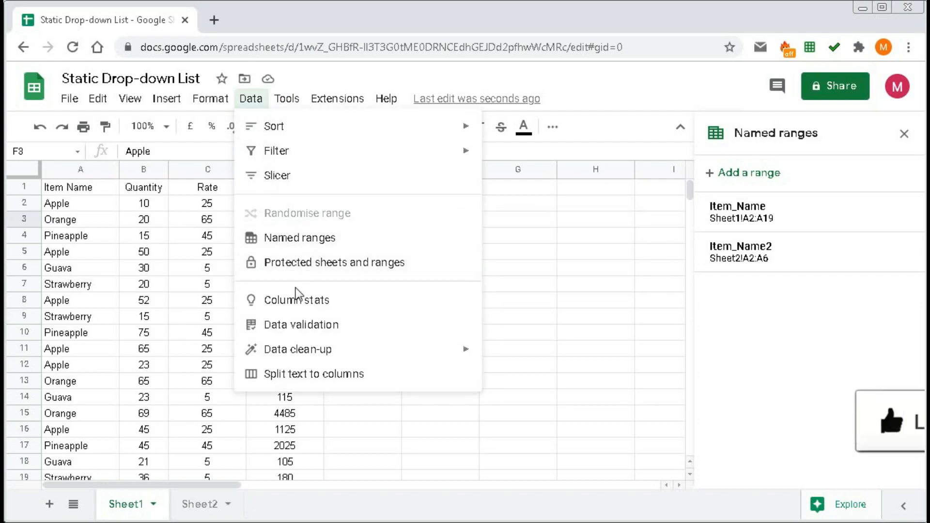
pyautogui.click(298, 325)
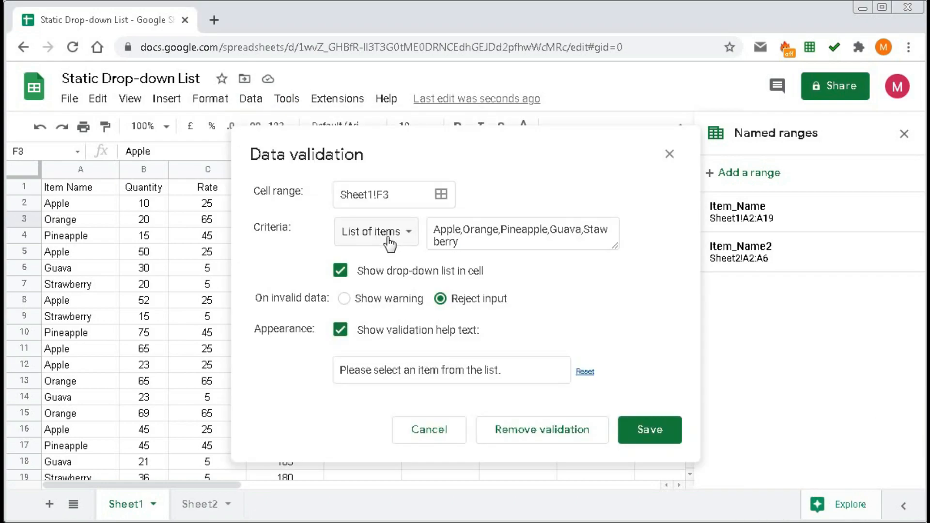
pyautogui.click(638, 435)
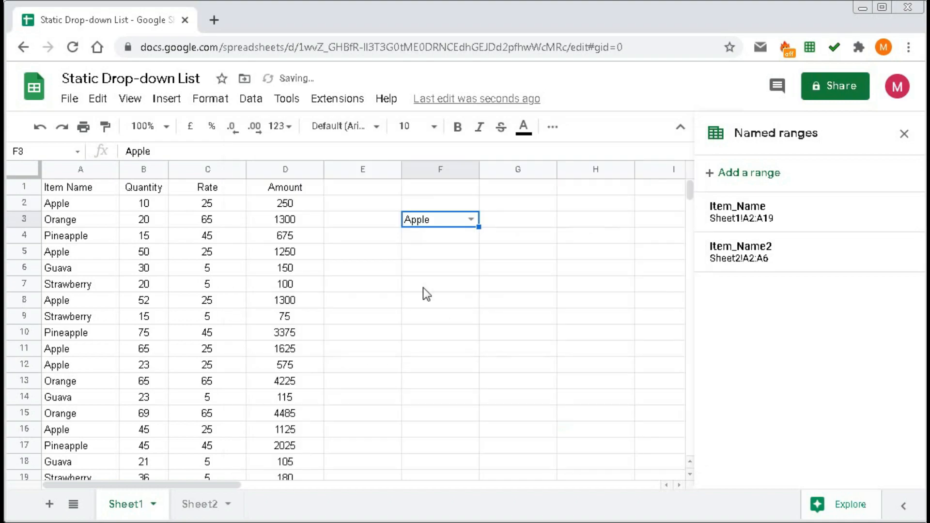
# Add a data validation drop-down to G3 using a list from the range A2:A19, save it, and check the list
pyautogui.click(517, 223)
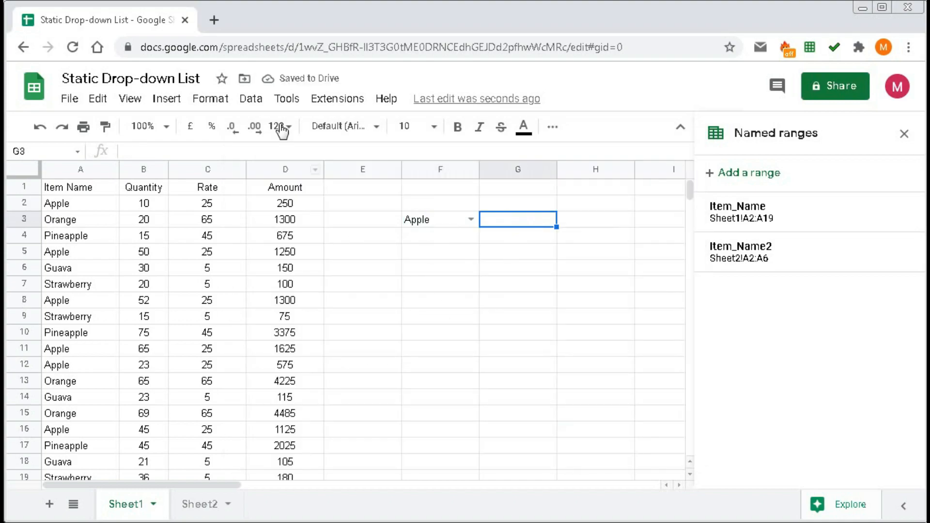
pyautogui.click(250, 98)
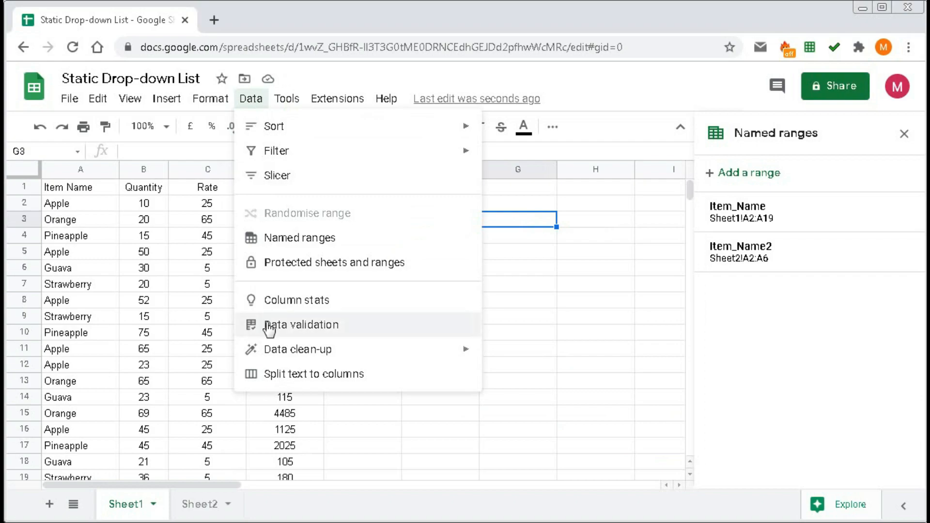
pyautogui.click(269, 325)
pyautogui.click(419, 249)
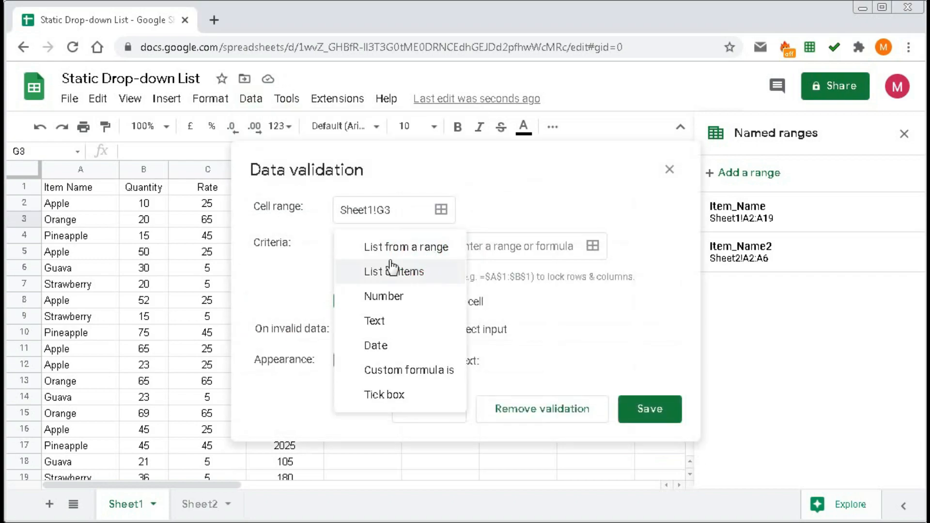
pyautogui.click(433, 254)
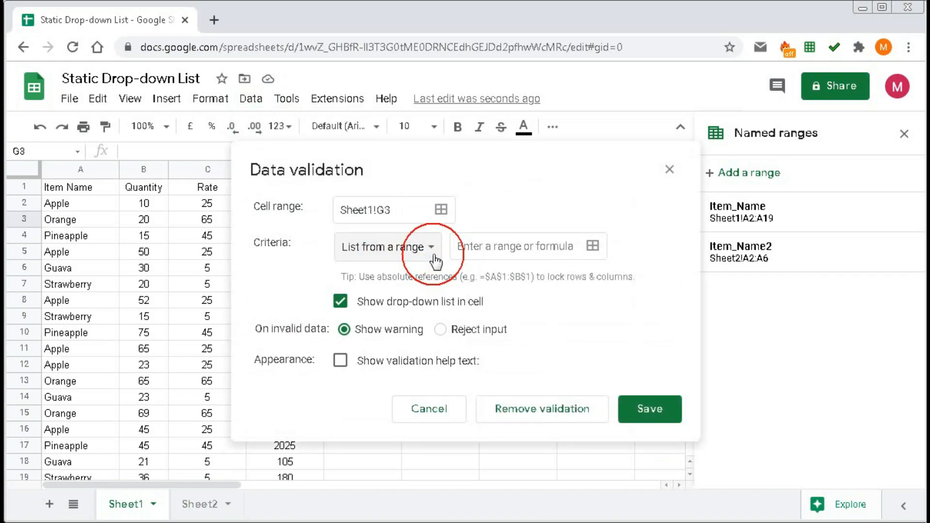
pyautogui.click(463, 249)
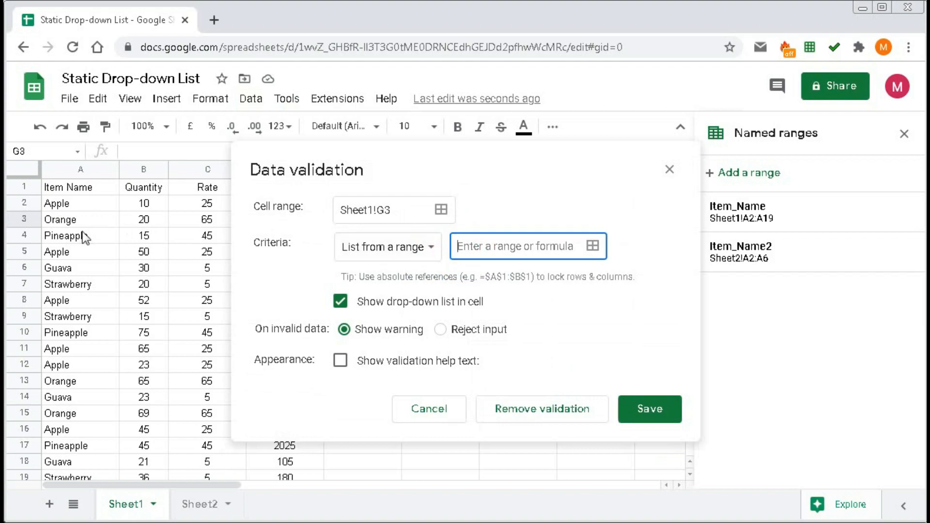
pyautogui.moveTo(78, 204); pyautogui.dragTo(59, 414)
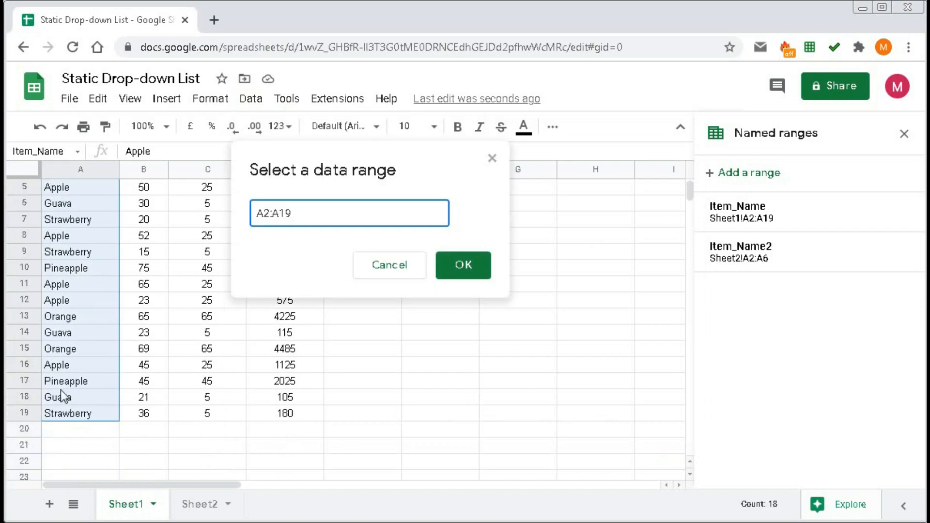
pyautogui.click(475, 266)
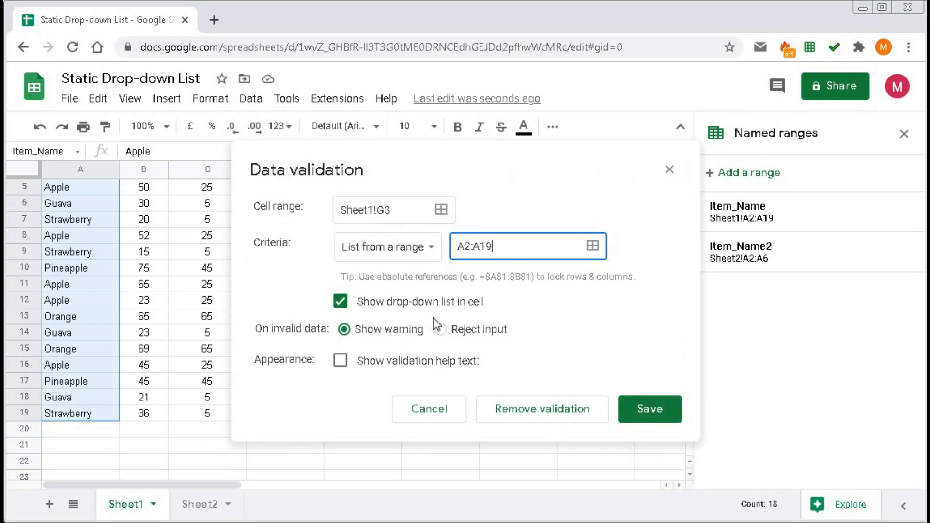
pyautogui.click(649, 409)
pyautogui.scroll(2, 484, 379)
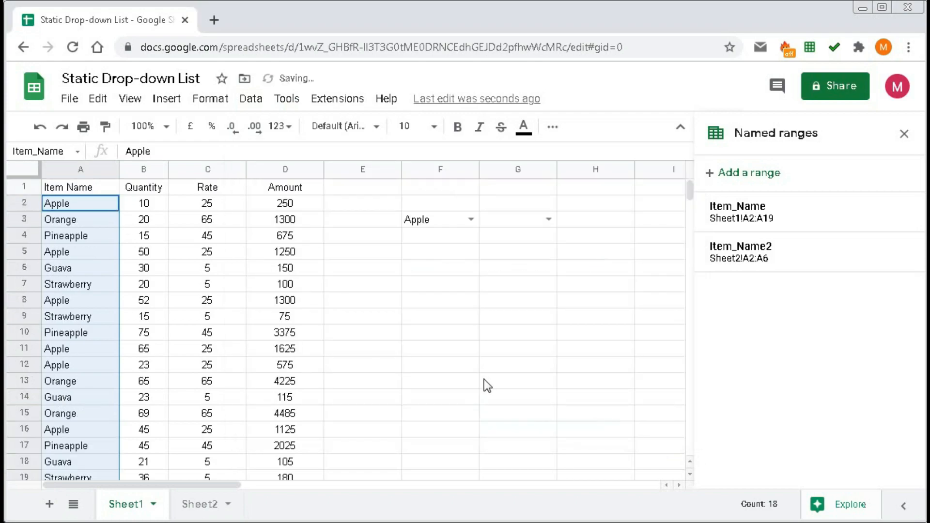
pyautogui.click(551, 221)
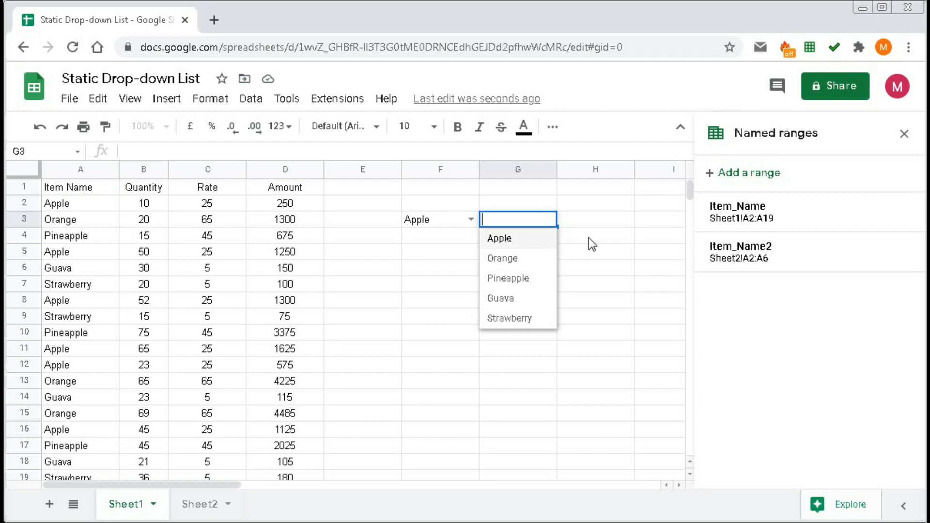
# Add a data validation drop-down to H3 using the named range Item_Name as the list source, and check its options
pyautogui.click(579, 221)
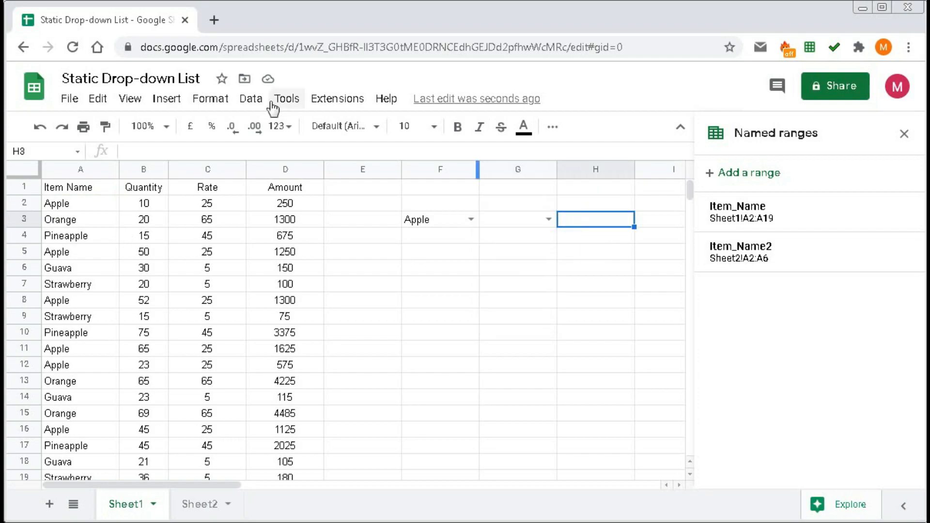
pyautogui.click(252, 99)
pyautogui.click(274, 324)
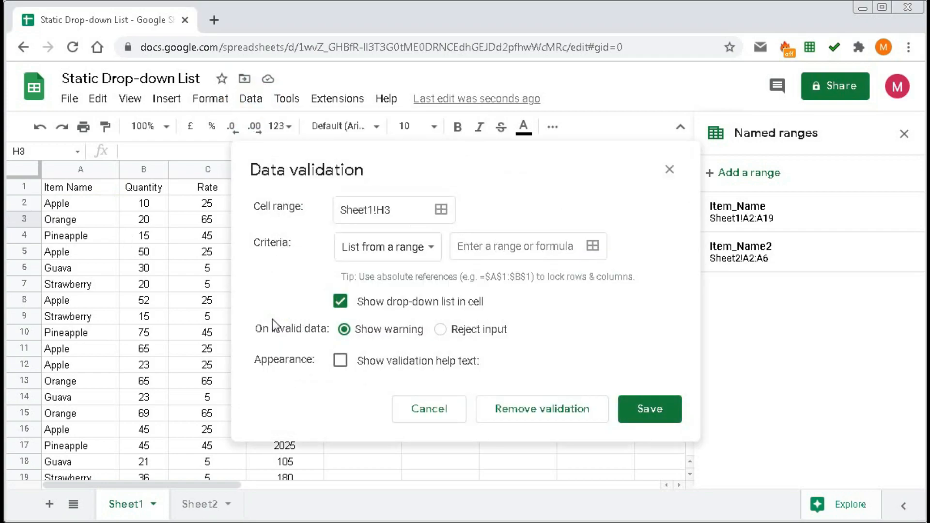
pyautogui.moveTo(368, 154); pyautogui.dragTo(207, 129)
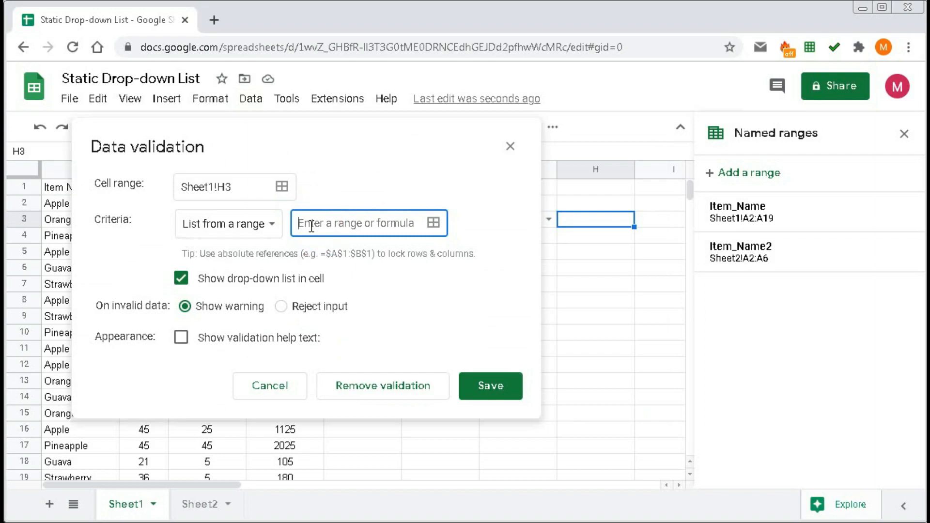
pyautogui.write('Item_Name')
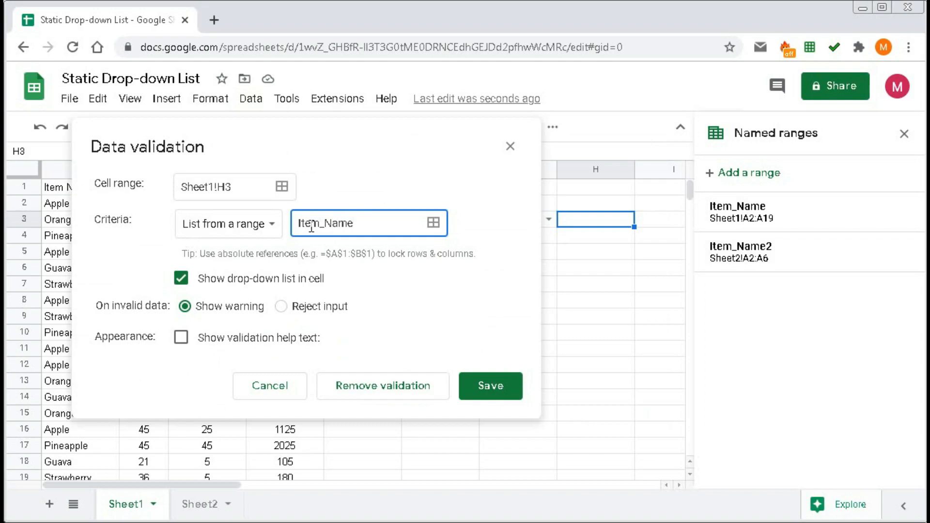
pyautogui.click(489, 386)
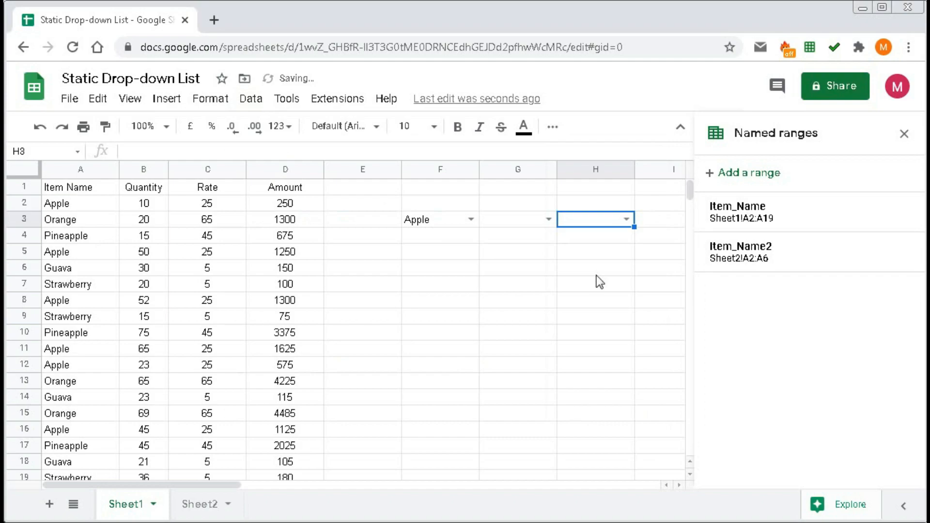
pyautogui.click(625, 219)
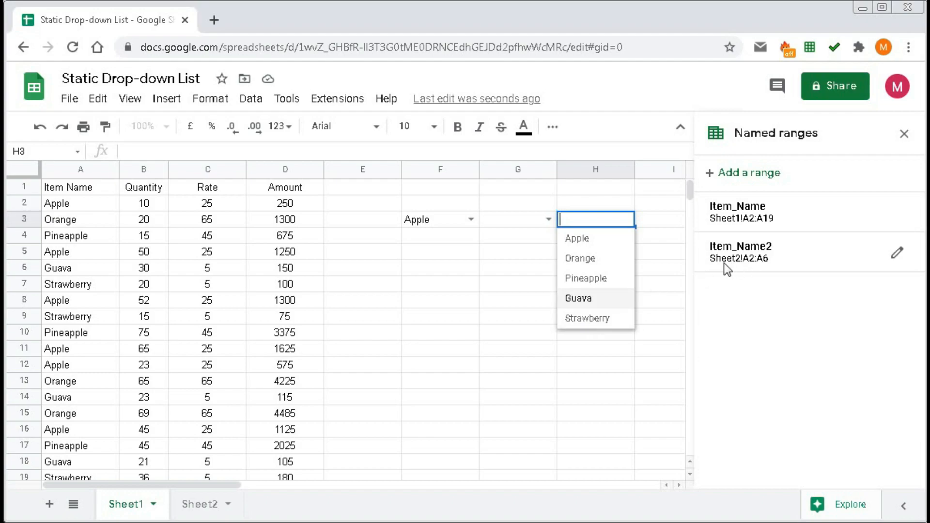
# Add a data validation drop-down to G6 using the named range Item_Name2 as the list source, and check its options
pyautogui.click(526, 266)
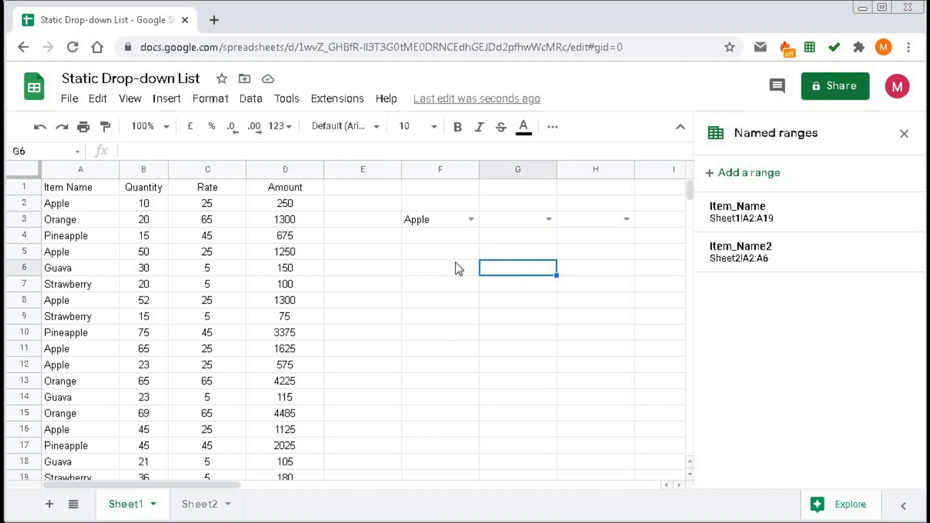
pyautogui.click(250, 100)
pyautogui.click(274, 325)
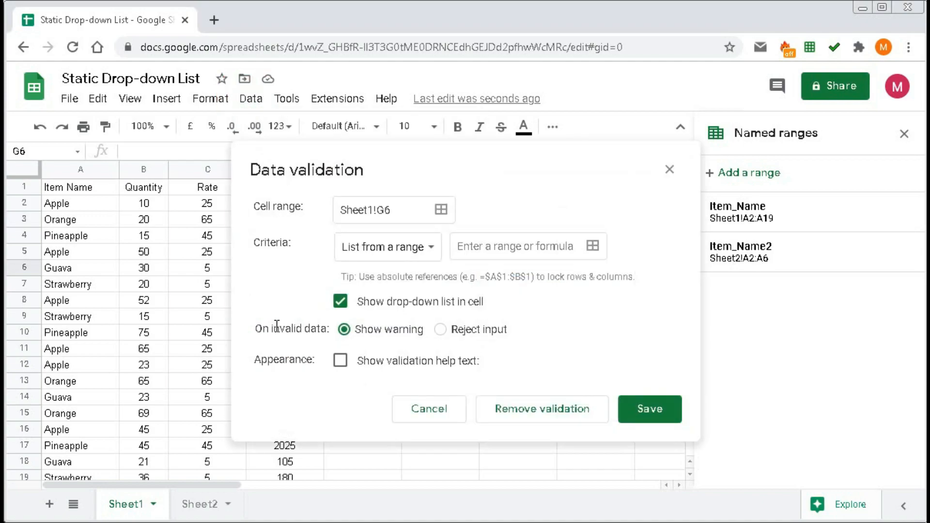
pyautogui.click(350, 223)
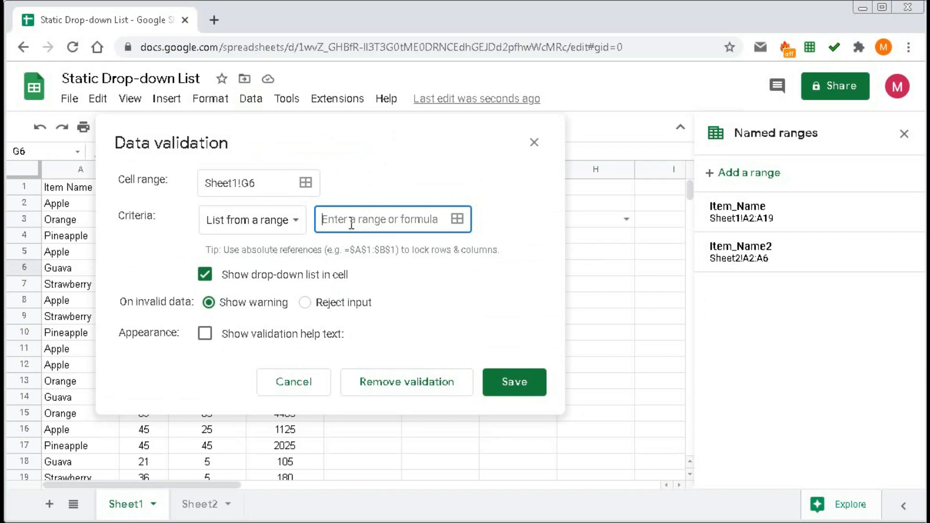
pyautogui.write('Item_N')
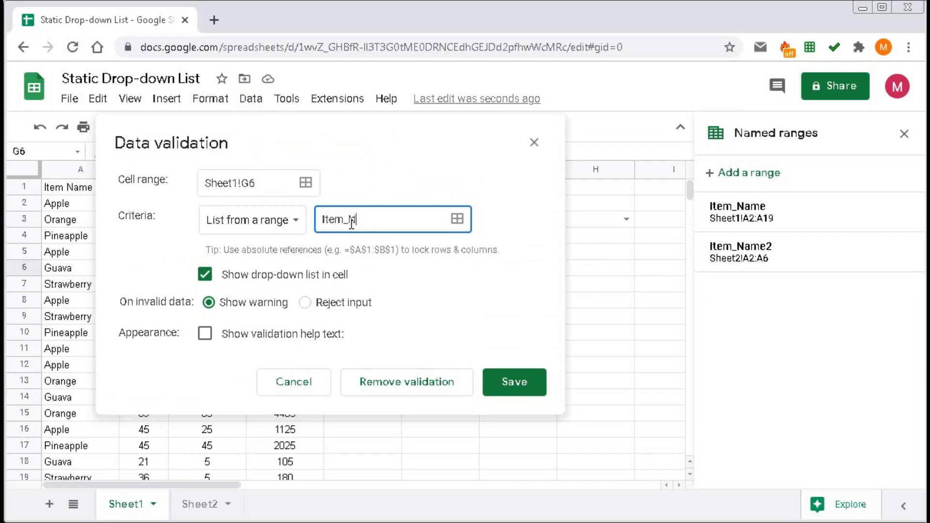
pyautogui.write('ame2')
pyautogui.click(505, 386)
pyautogui.click(547, 272)
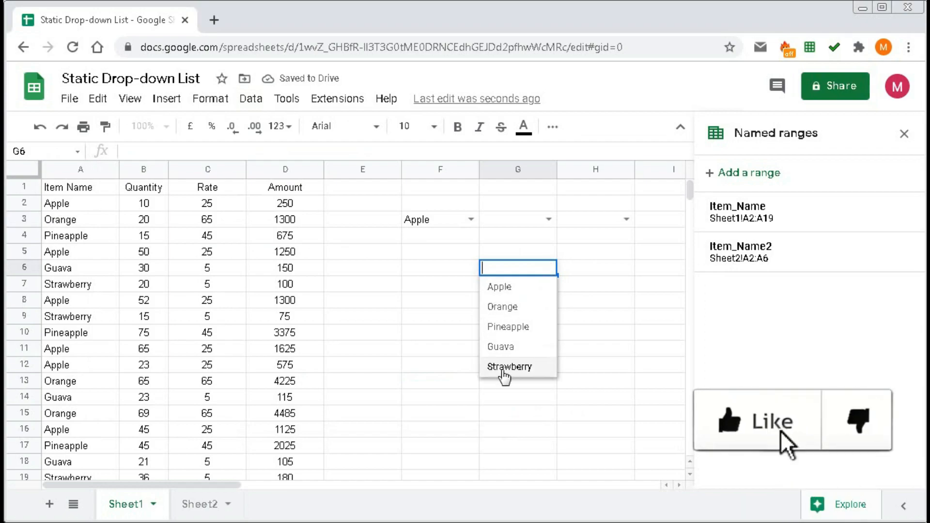
pyautogui.click(378, 344)
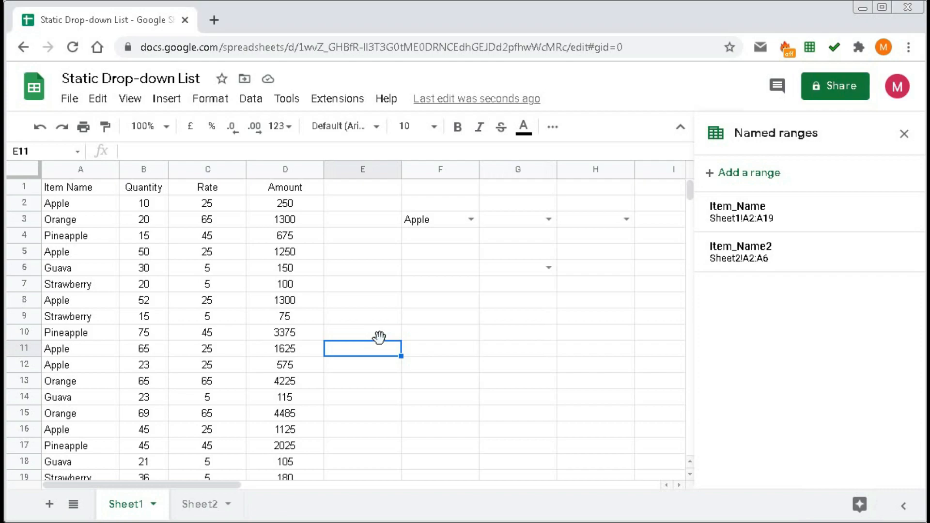
# Enter Grapes as a new item name in A20, directly below the existing data on Sheet1
pyautogui.scroll(-2, 380, 337)
pyautogui.click(87, 418)
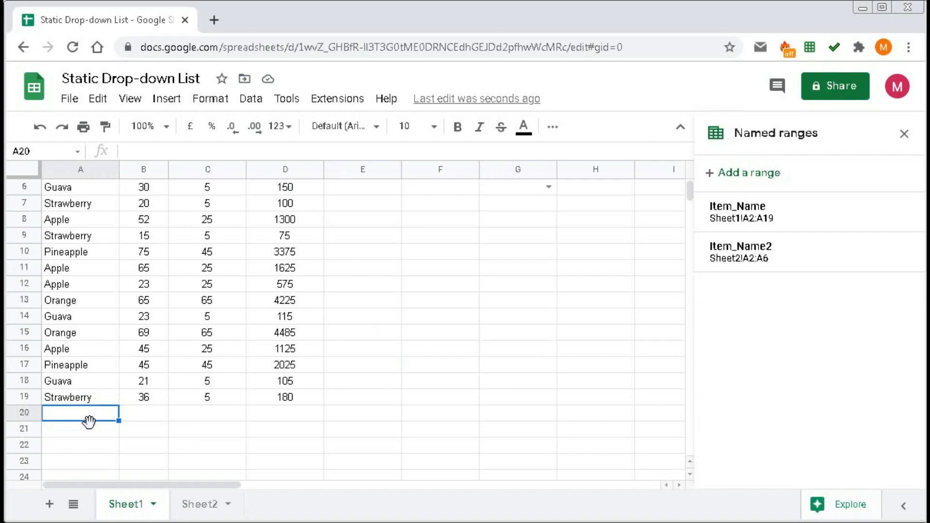
pyautogui.write('Grapes')
pyautogui.press('Tab')
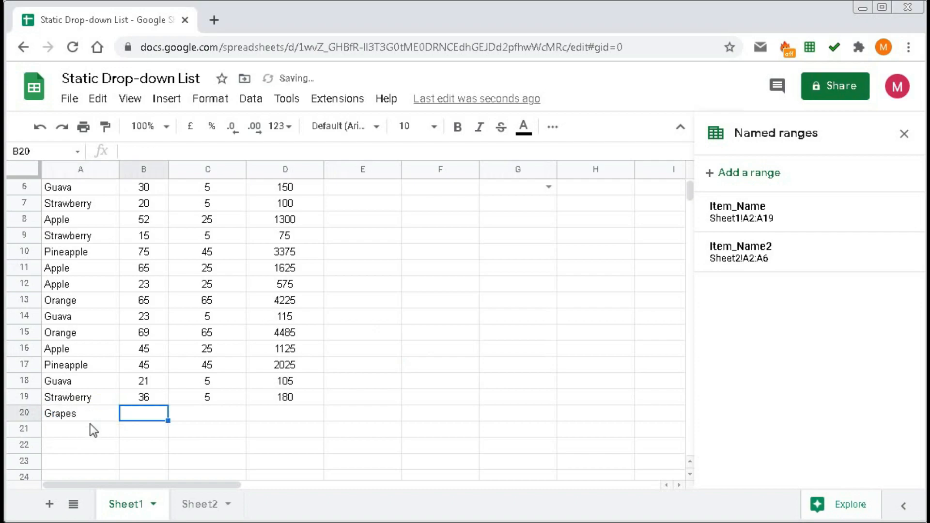
# Check the drop-down lists in F3, G3, H3 and G6 for the new Grapes item
pyautogui.scroll(2, 414, 287)
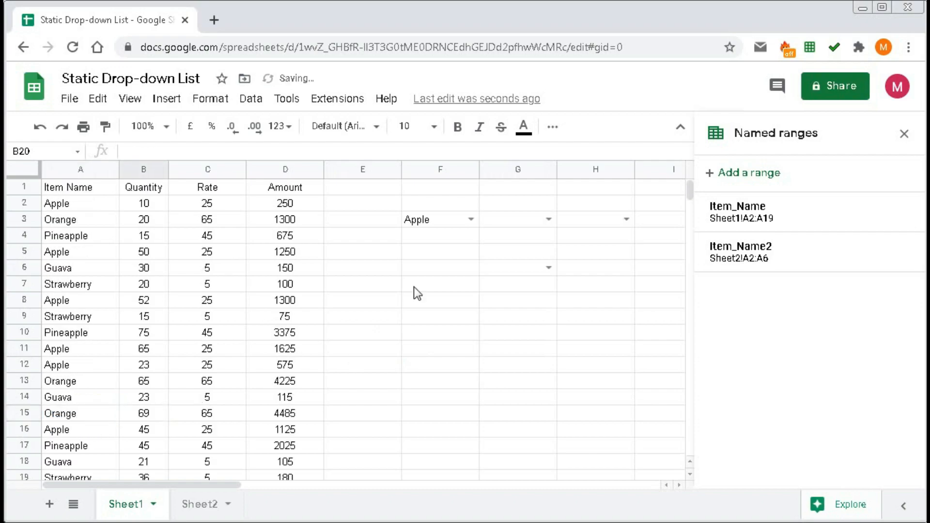
pyautogui.click(472, 222)
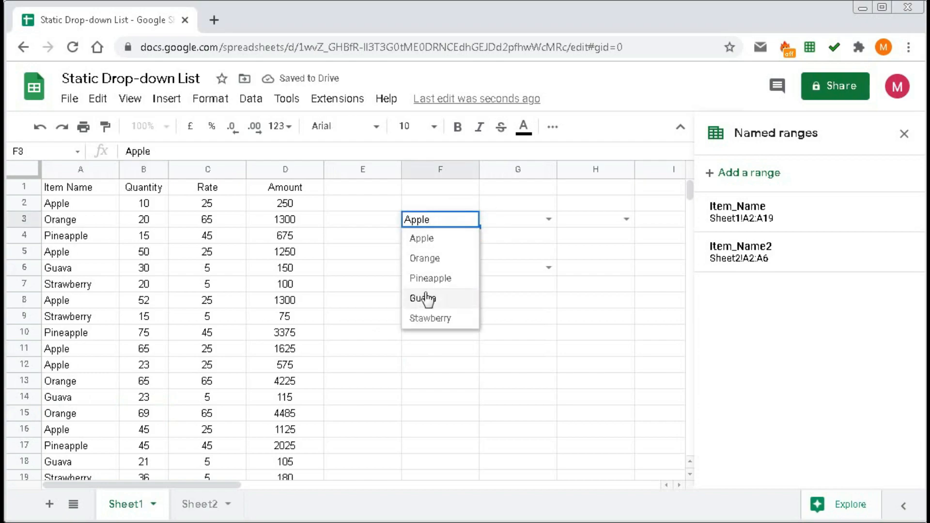
pyautogui.click(551, 221)
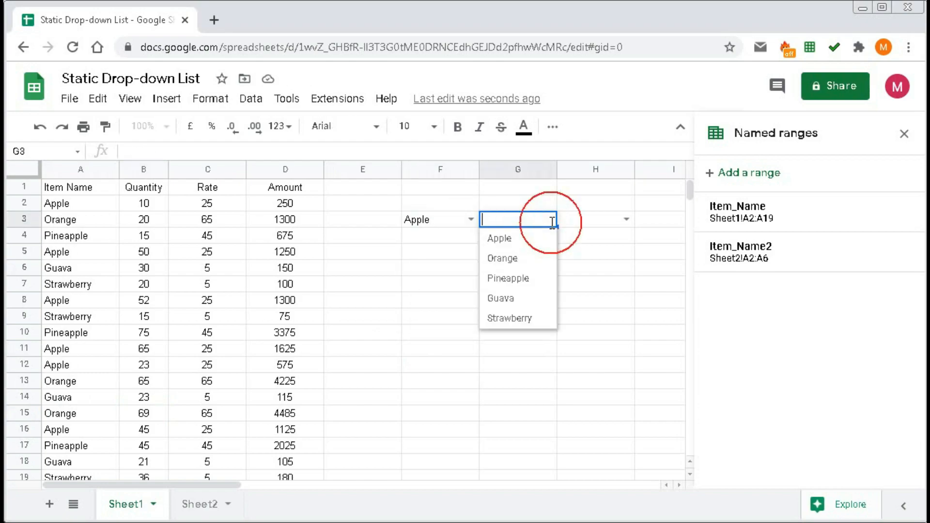
pyautogui.click(619, 219)
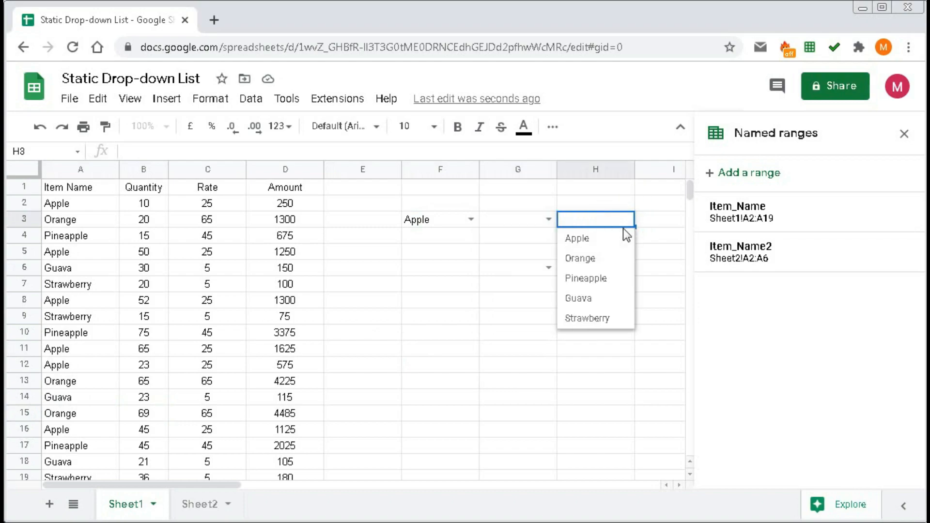
pyautogui.click(548, 269)
pyautogui.click(417, 268)
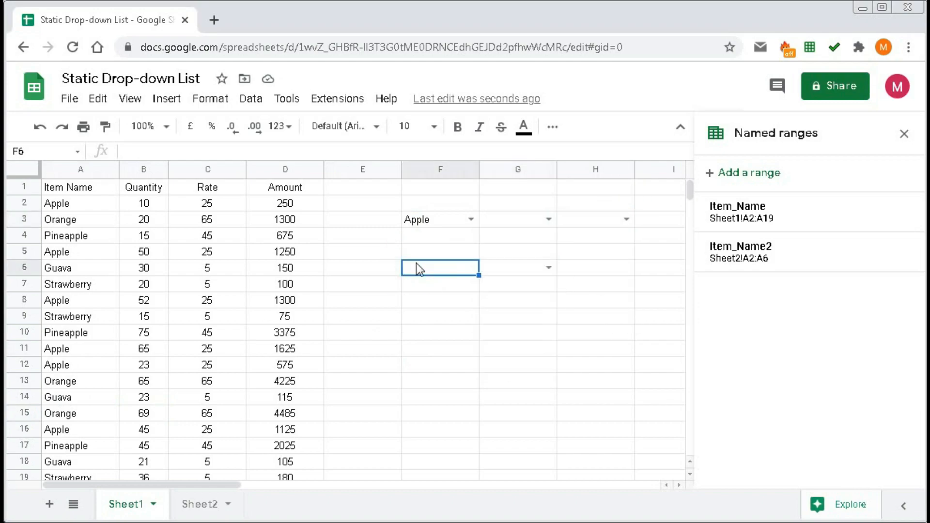